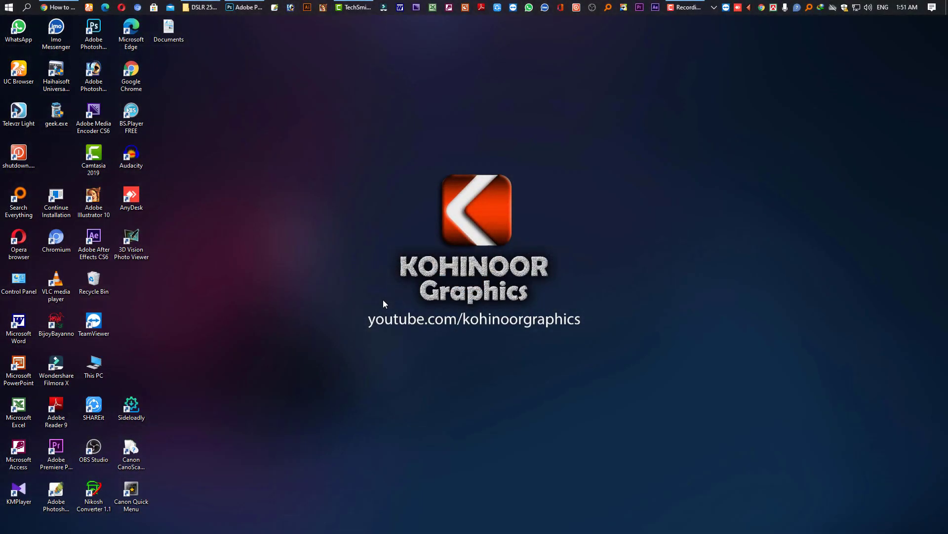
# Step: Launch Adobe Illustrator 2020 from the Windows Start menu app list
pyautogui.click(8, 9)
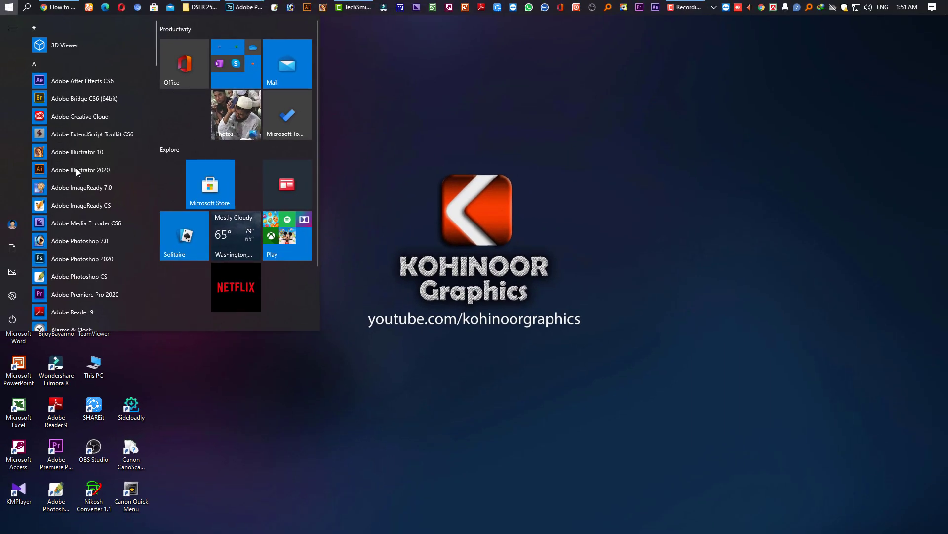
pyautogui.click(75, 168)
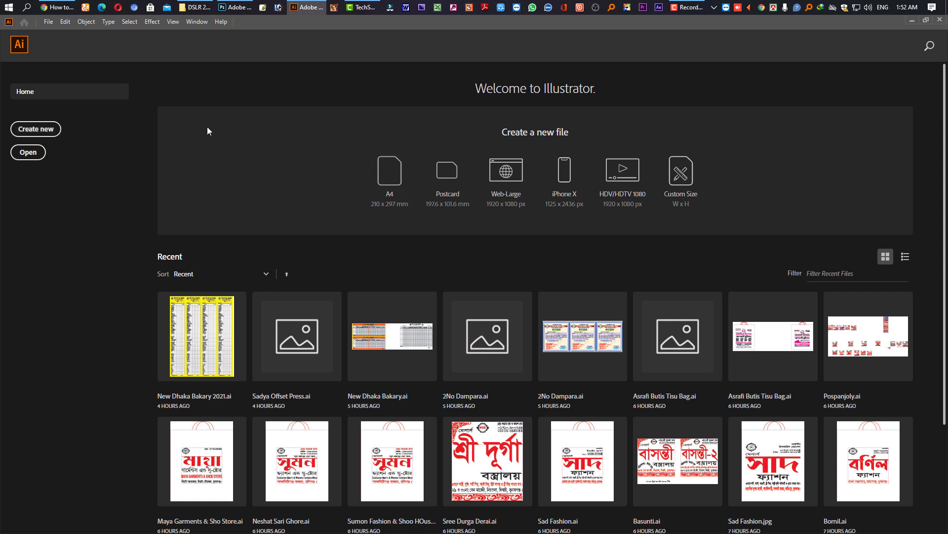
# Step: Create a new blank A4 landscape document (297 × 210 mm)
pyautogui.click(50, 22)
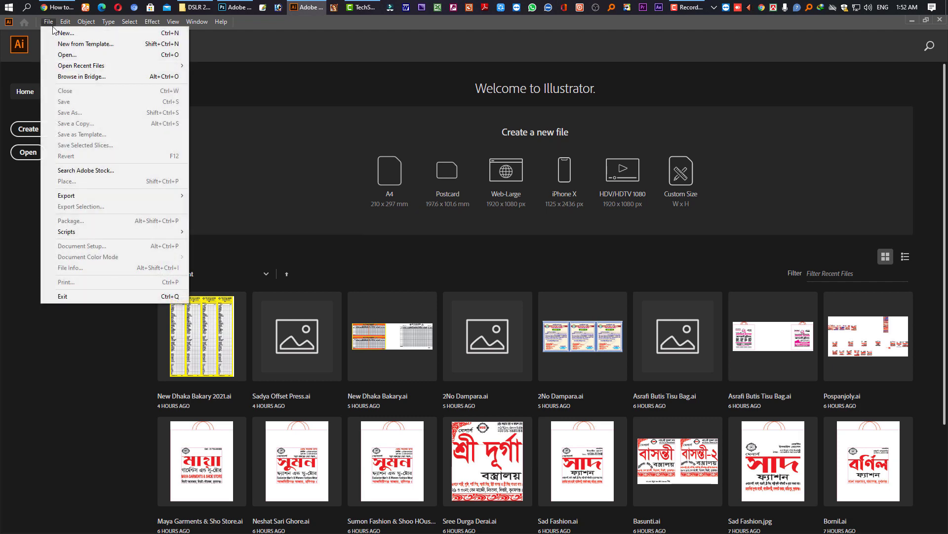
pyautogui.click(292, 144)
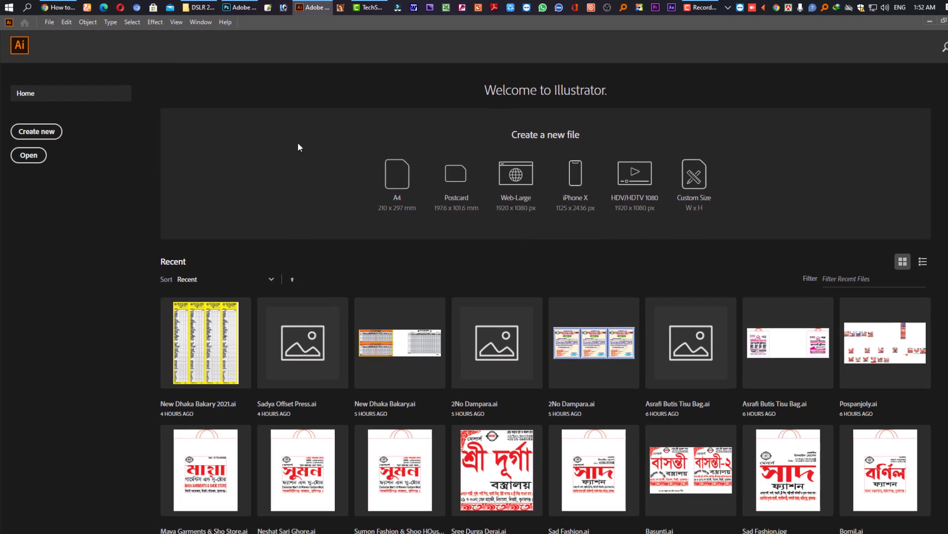
pyautogui.click(44, 138)
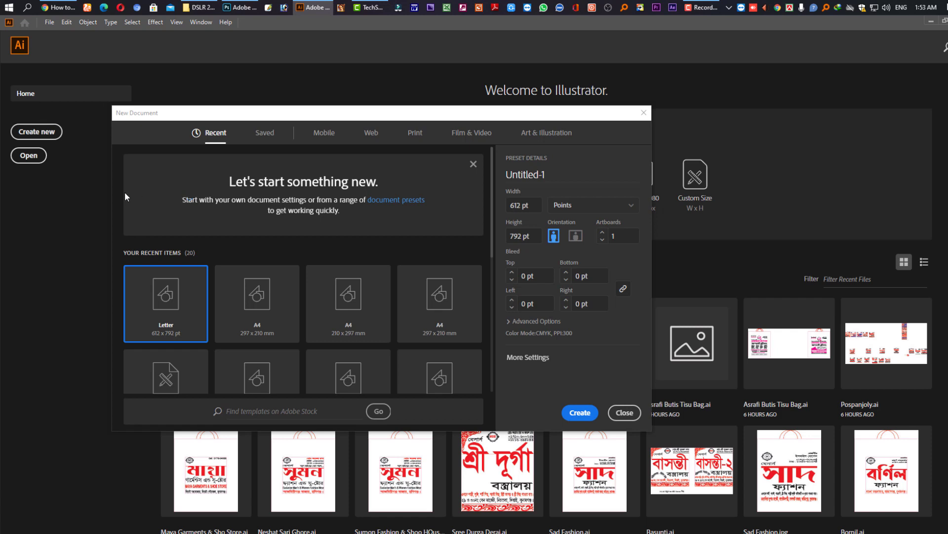
pyautogui.click(255, 302)
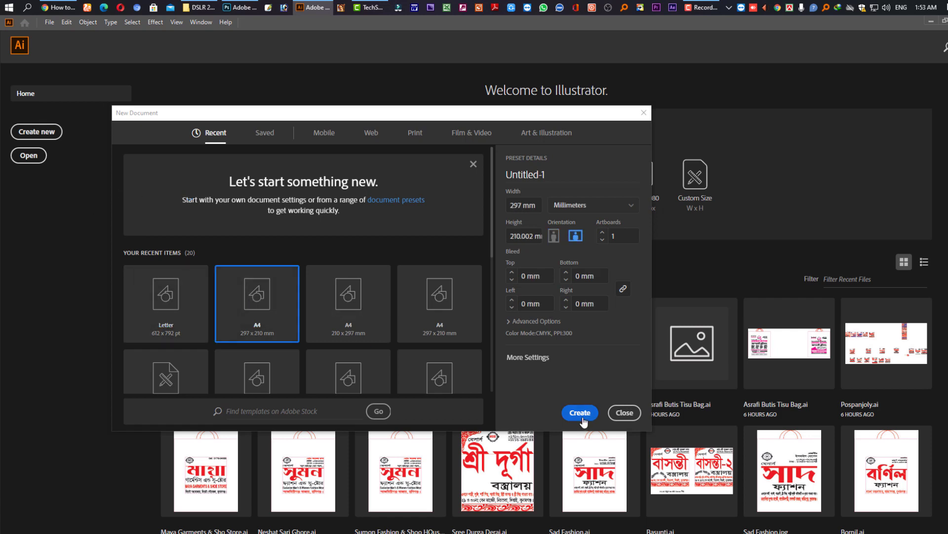
pyautogui.click(581, 413)
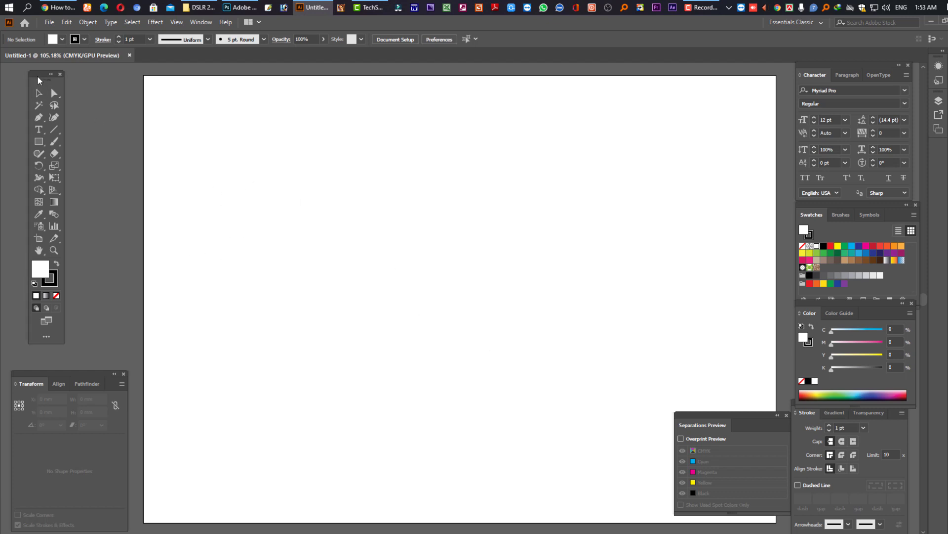
pyautogui.press('y')
pyautogui.moveTo(41, 79); pyautogui.dragTo(233, 115)
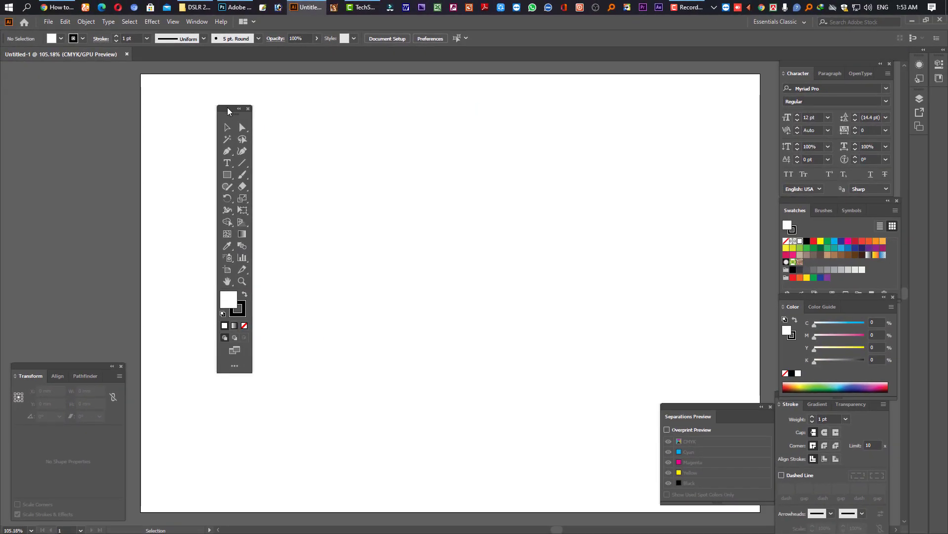
pyautogui.moveTo(228, 111); pyautogui.dragTo(33, 83)
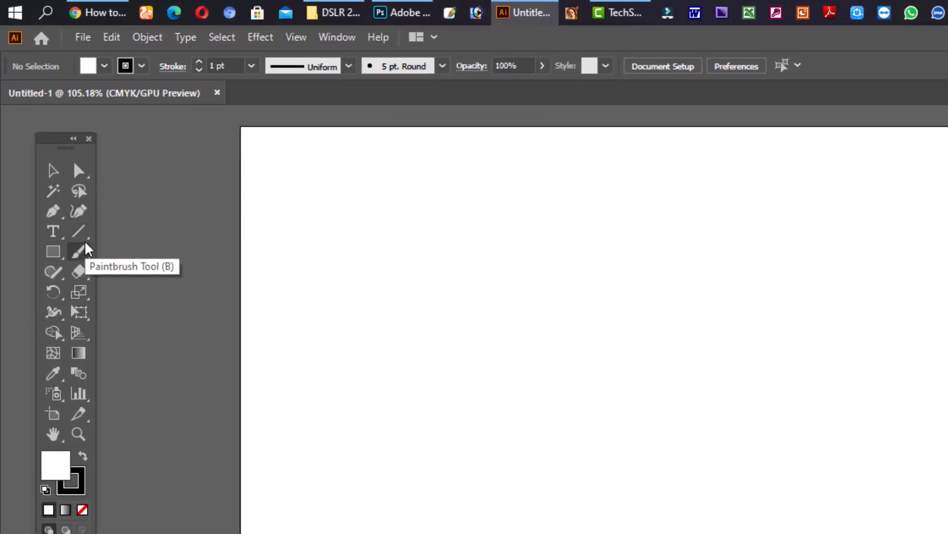
pyautogui.click(53, 190)
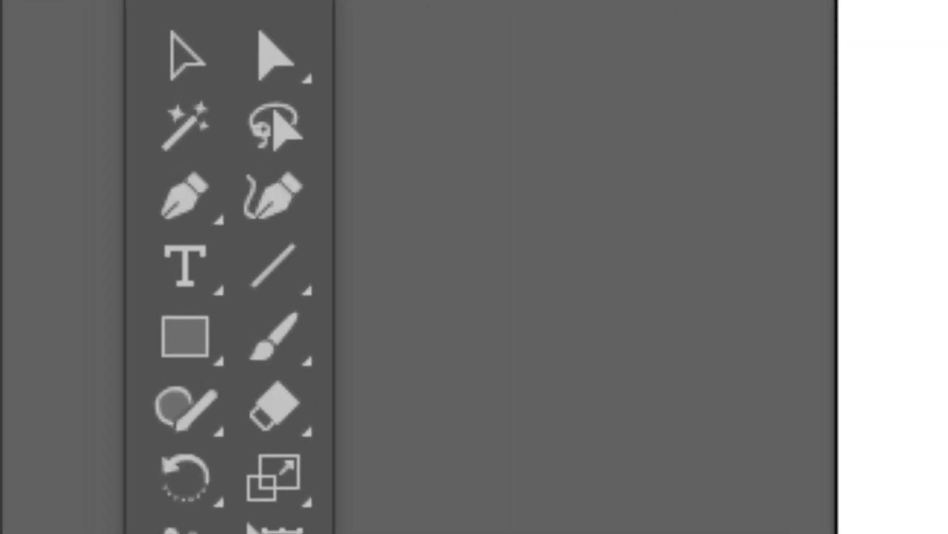
# Step: Start a Pen path with a smooth top curve and a sharp corner anchor
pyautogui.click(30, 125)
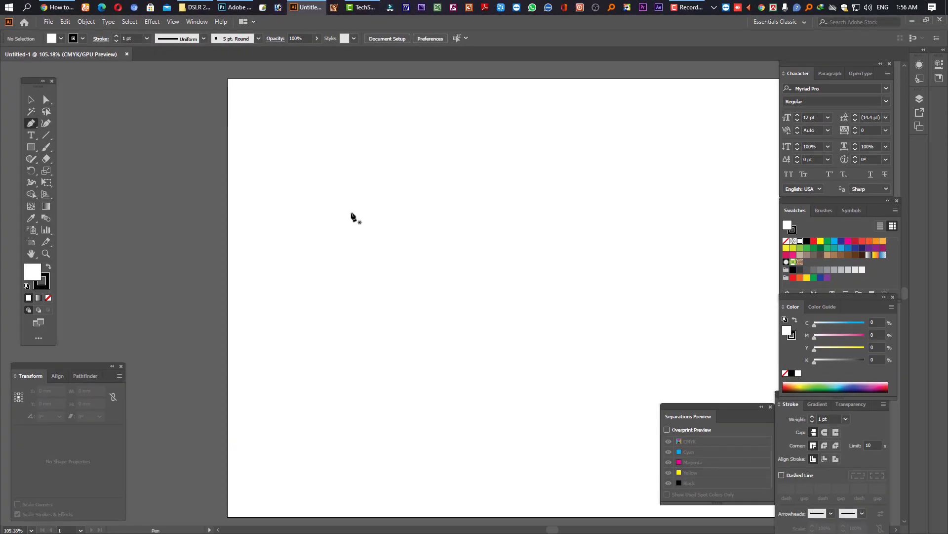
pyautogui.click(356, 228)
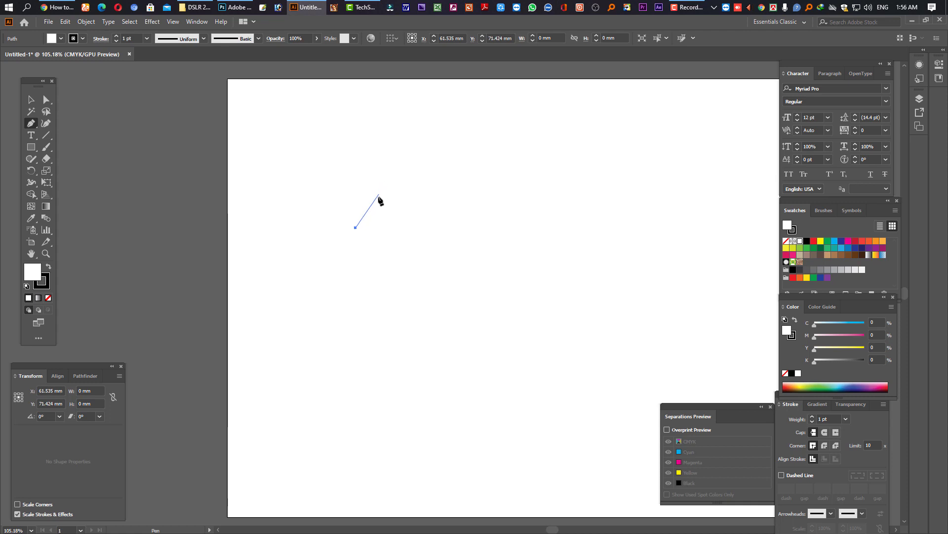
pyautogui.moveTo(411, 154); pyautogui.dragTo(467, 153)
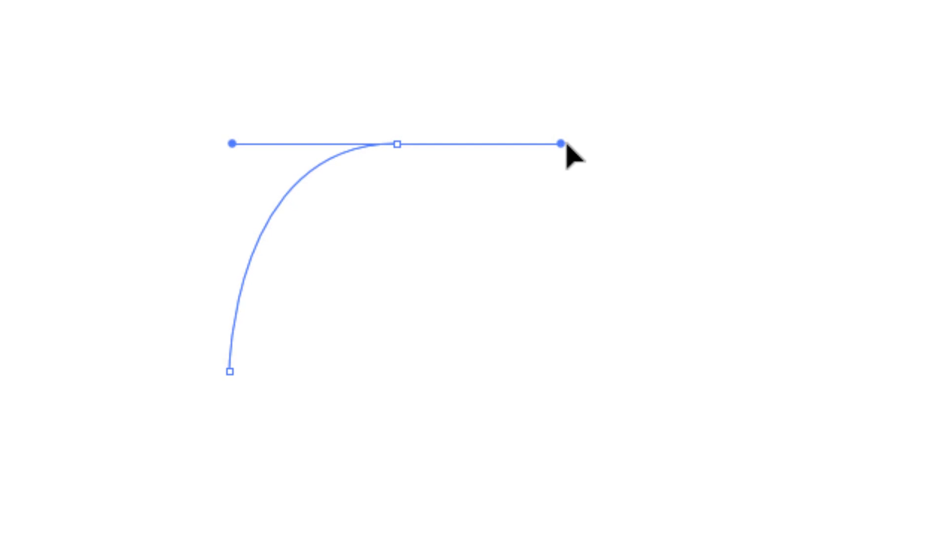
pyautogui.moveTo(567, 144); pyautogui.dragTo(574, 149)
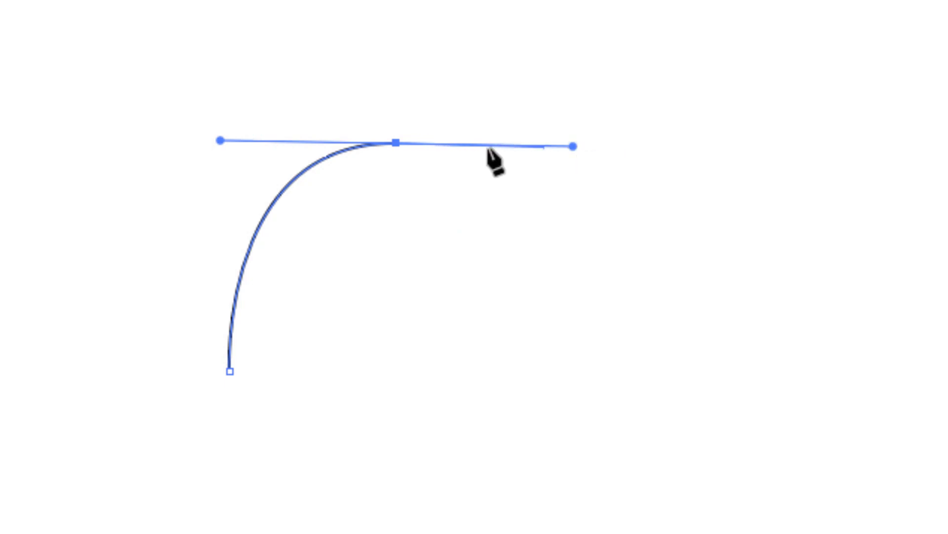
pyautogui.click(397, 144)
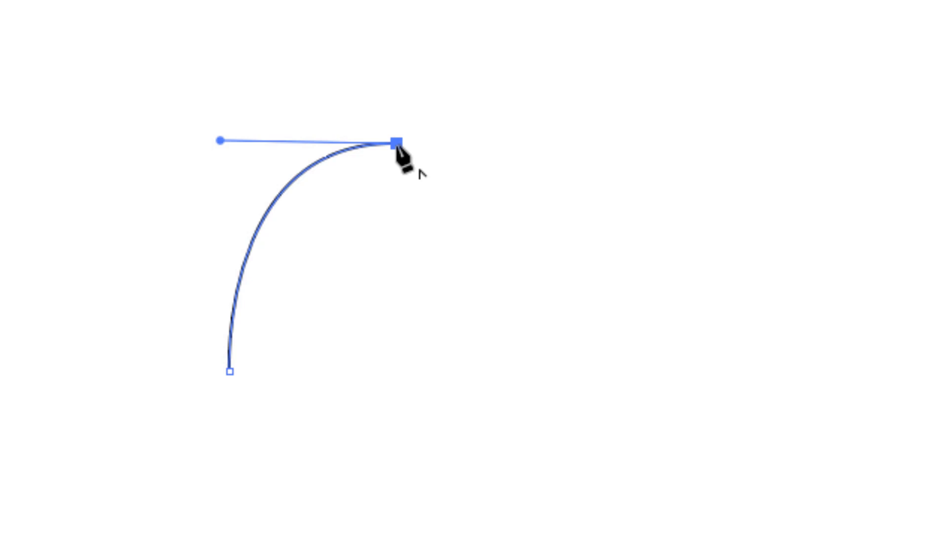
pyautogui.click(396, 262)
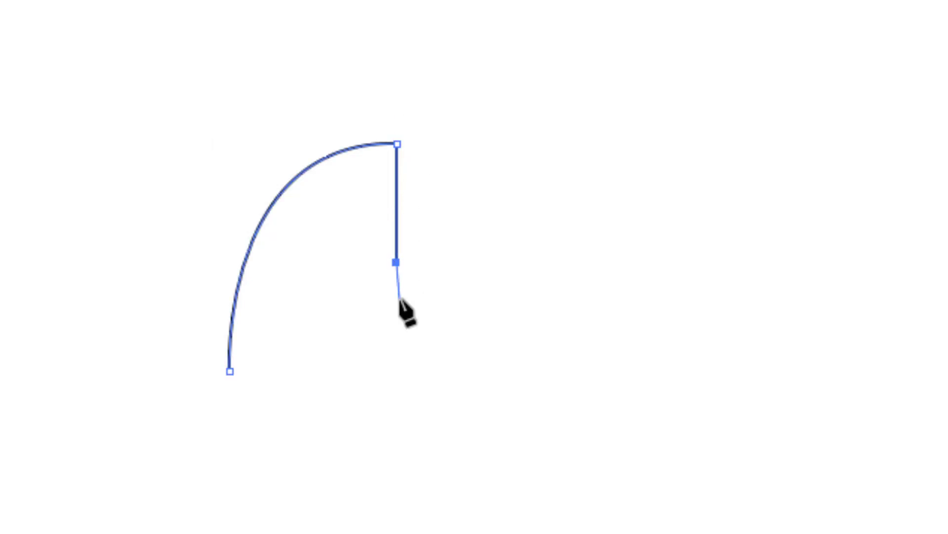
# Step: Add the rising curve, tall arch and right tip, closing the shape with a curved bottom
pyautogui.click(515, 128)
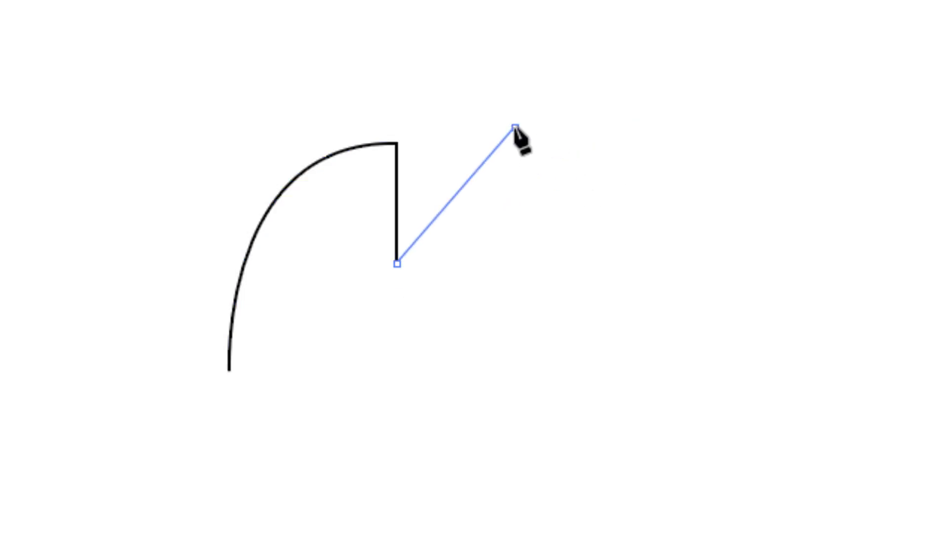
pyautogui.moveTo(515, 127); pyautogui.dragTo(517, 98)
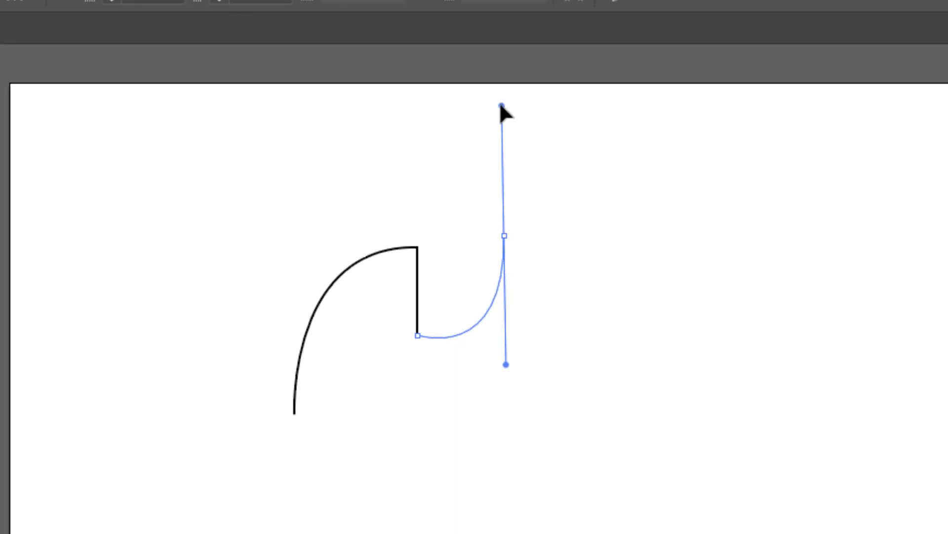
pyautogui.moveTo(517, 99)
pyautogui.mouseDown()
pyautogui.moveTo(500, 143)
pyautogui.moveTo(500, 127)
pyautogui.mouseUp()
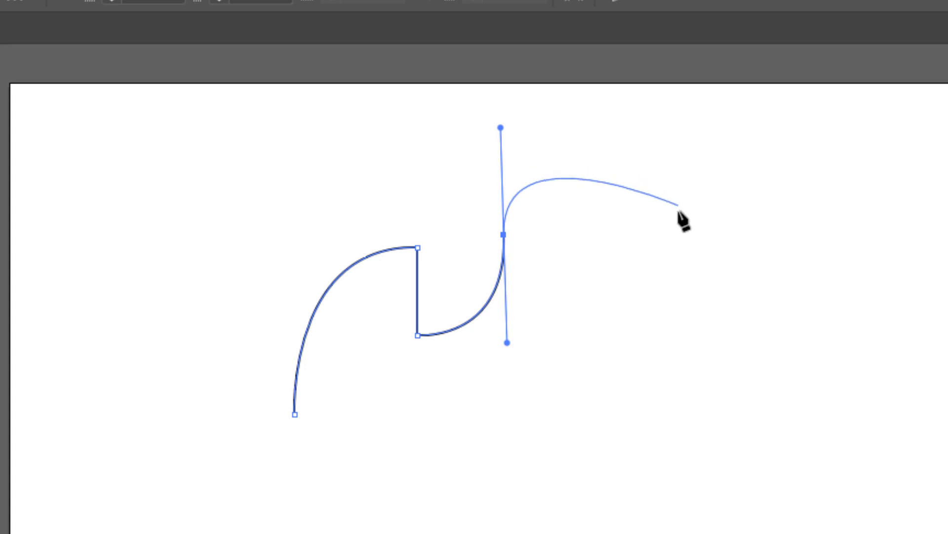
pyautogui.moveTo(657, 244); pyautogui.dragTo(679, 414)
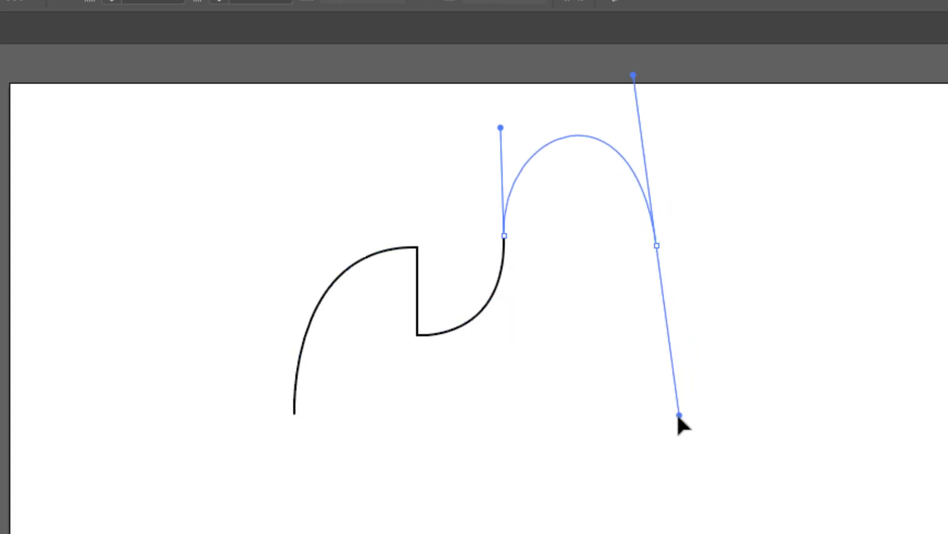
pyautogui.moveTo(679, 414)
pyautogui.mouseDown()
pyautogui.moveTo(683, 374)
pyautogui.moveTo(688, 402)
pyautogui.moveTo(675, 404)
pyautogui.mouseUp()
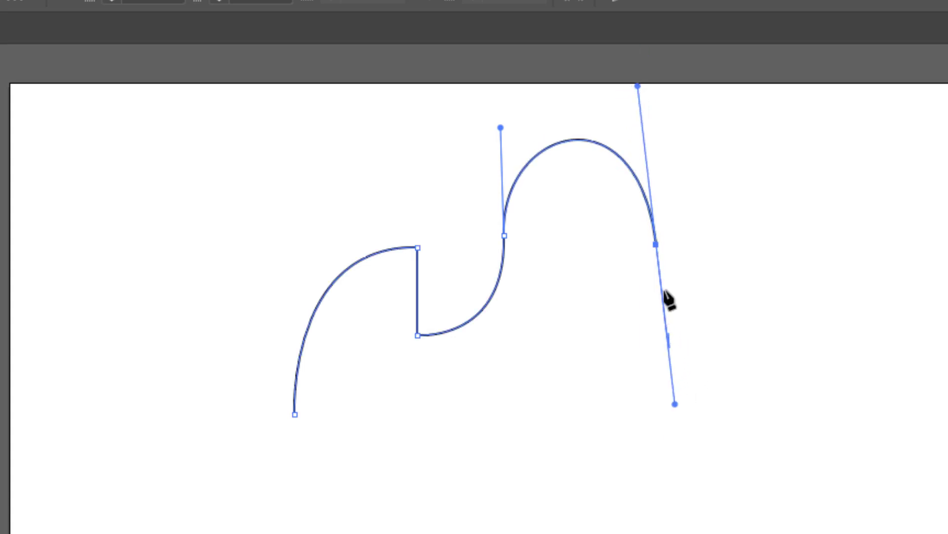
pyautogui.click(833, 223)
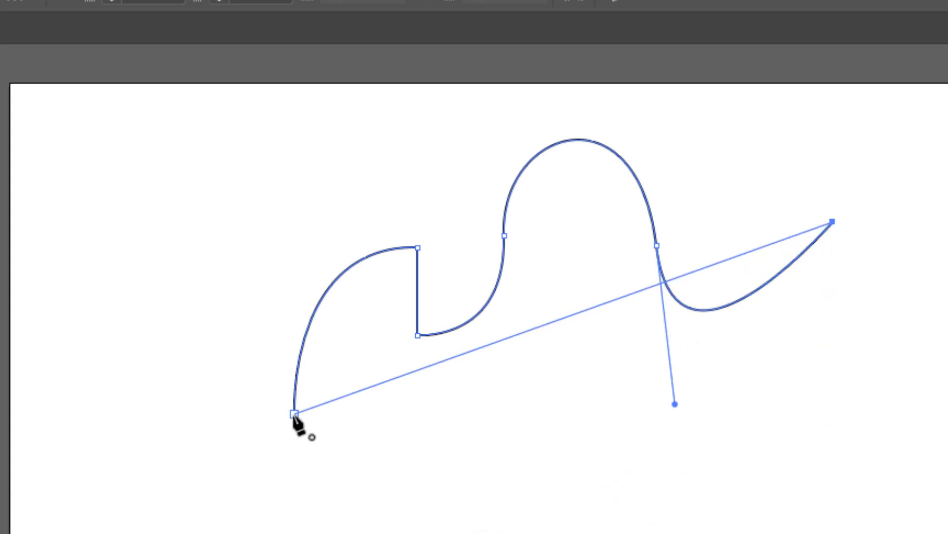
pyautogui.moveTo(294, 414)
pyautogui.mouseDown()
pyautogui.moveTo(676, 533)
pyautogui.moveTo(618, 533)
pyautogui.mouseUp()
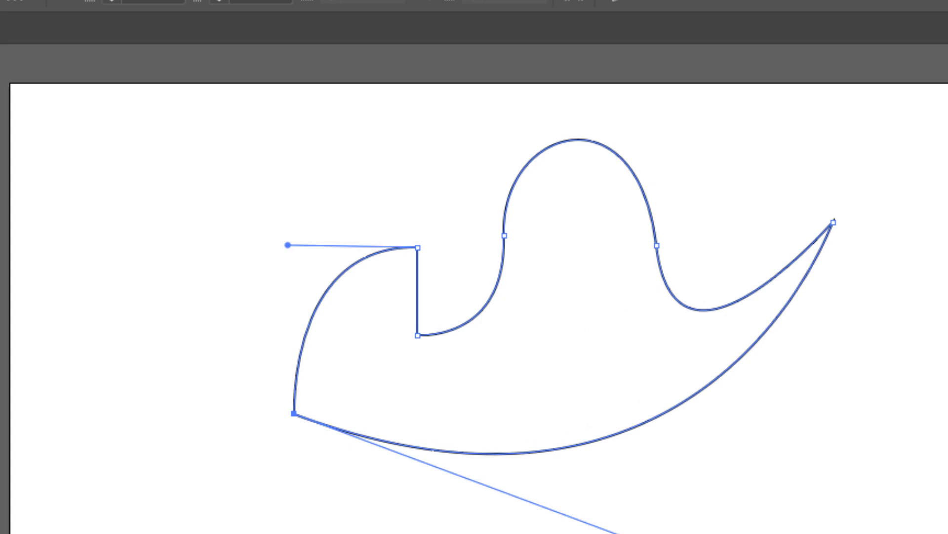
pyautogui.press('v')
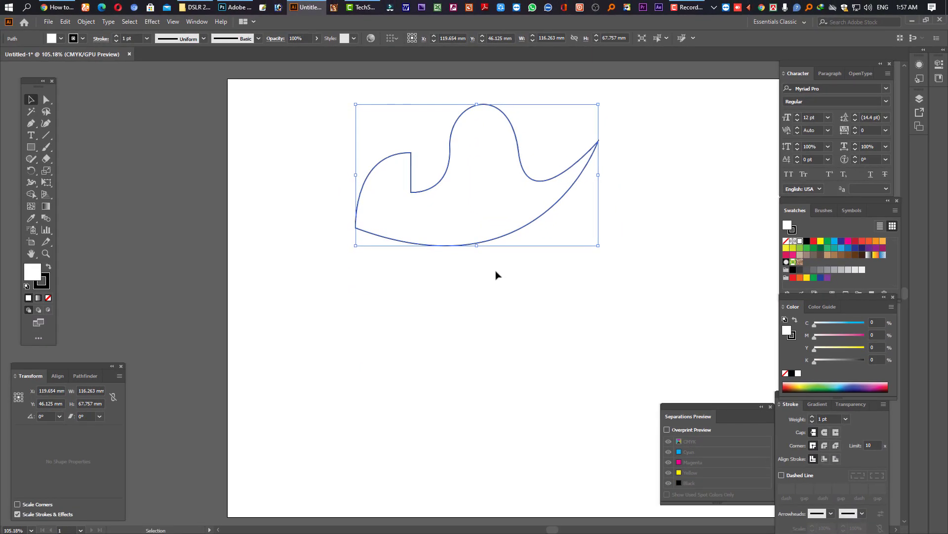
# Step: Delete the wavy shape and pen a four-sided outline with corner anchors
pyautogui.press('Delete')
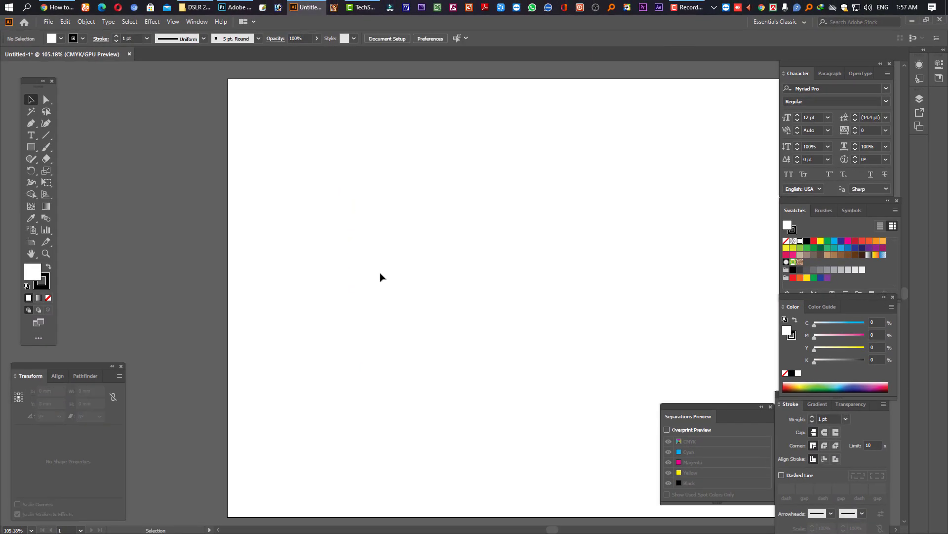
pyautogui.click(34, 123)
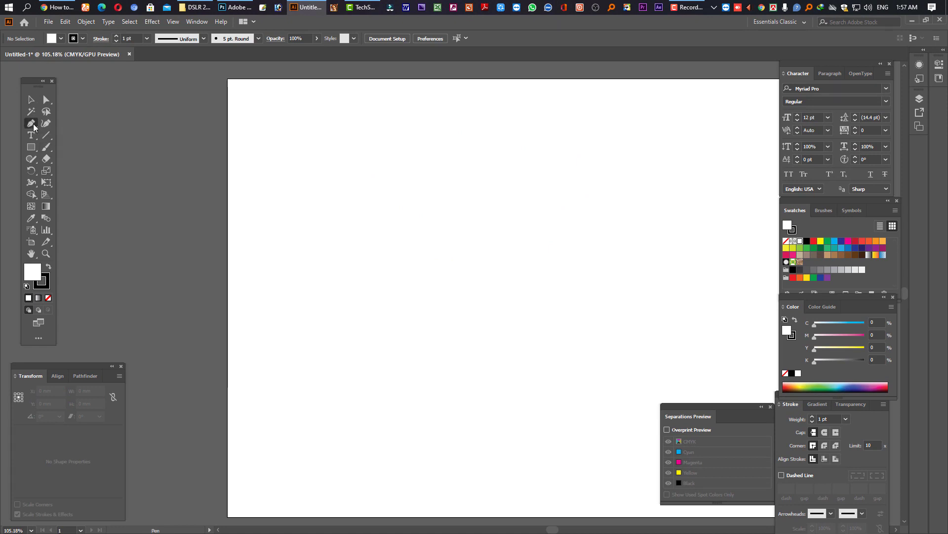
pyautogui.click(343, 196)
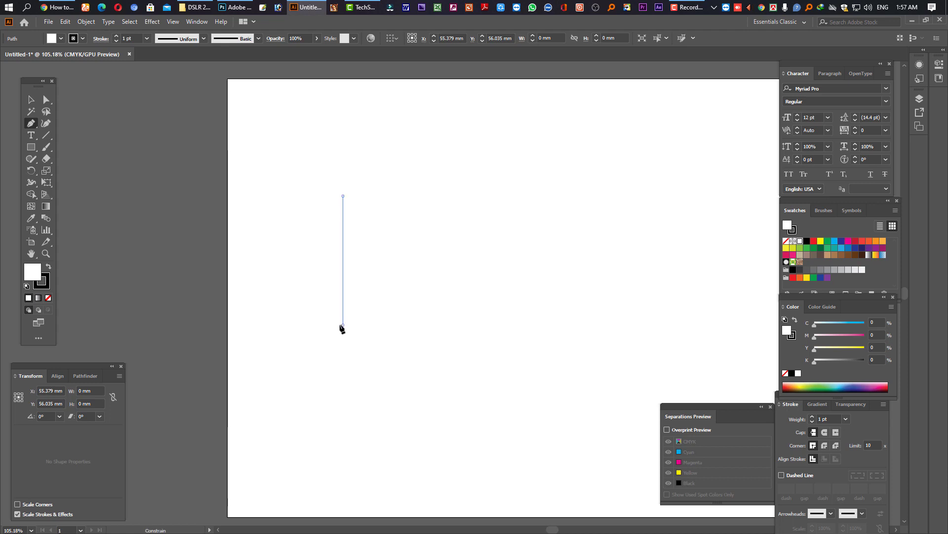
pyautogui.click(342, 324)
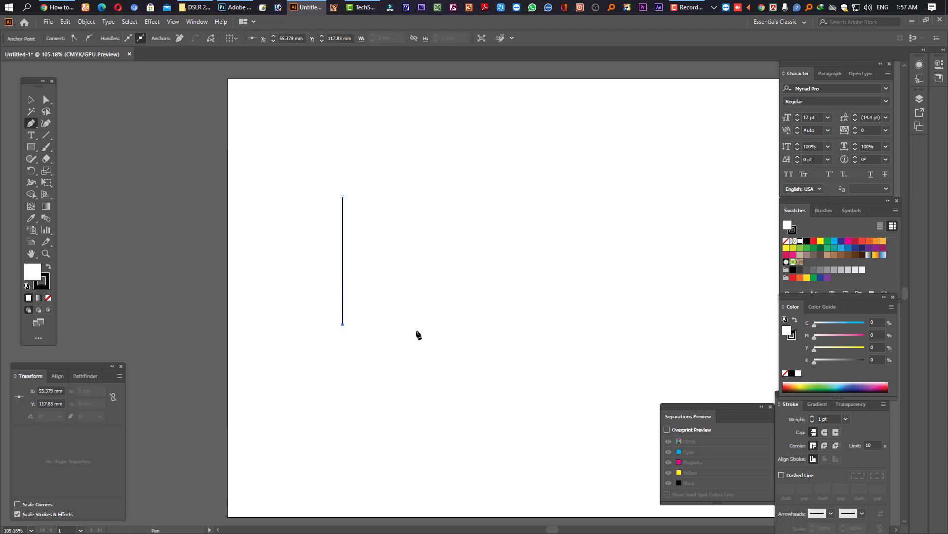
pyautogui.click(488, 325)
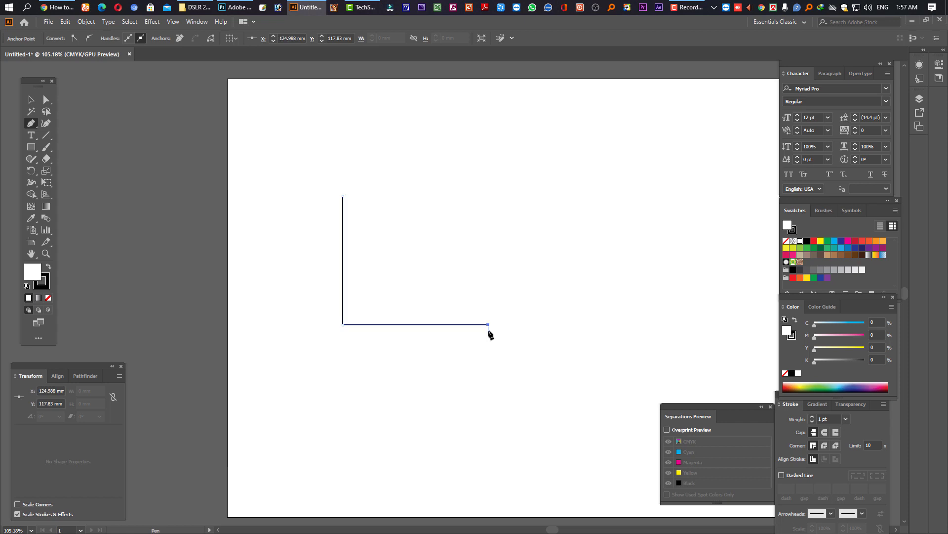
pyautogui.click(488, 183)
pyautogui.click(343, 195)
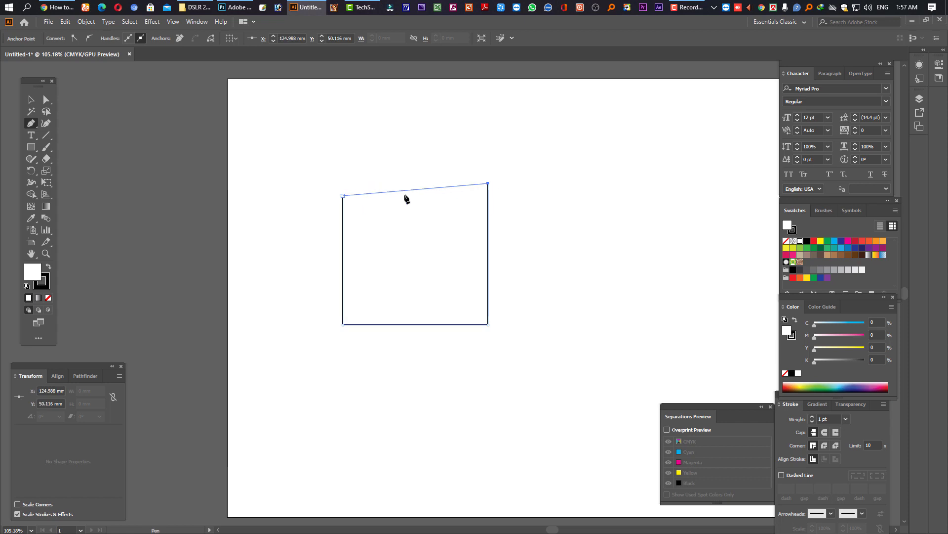
# Step: Rework the outline's closing edge with a smooth curve and corner point, then close it
pyautogui.hotkey('ctrl', 'z')
pyautogui.moveTo(421, 206); pyautogui.dragTo(423, 235)
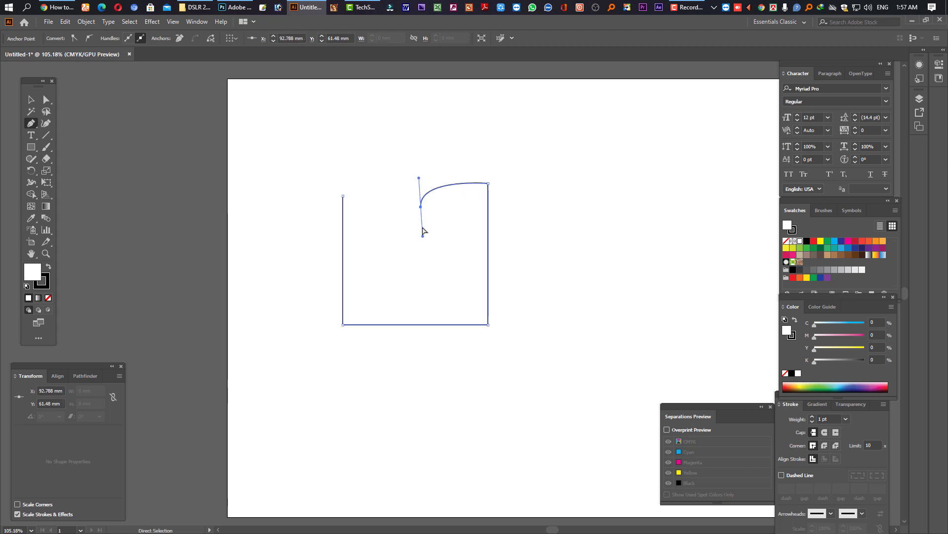
pyautogui.hotkey('ctrl', 'z')
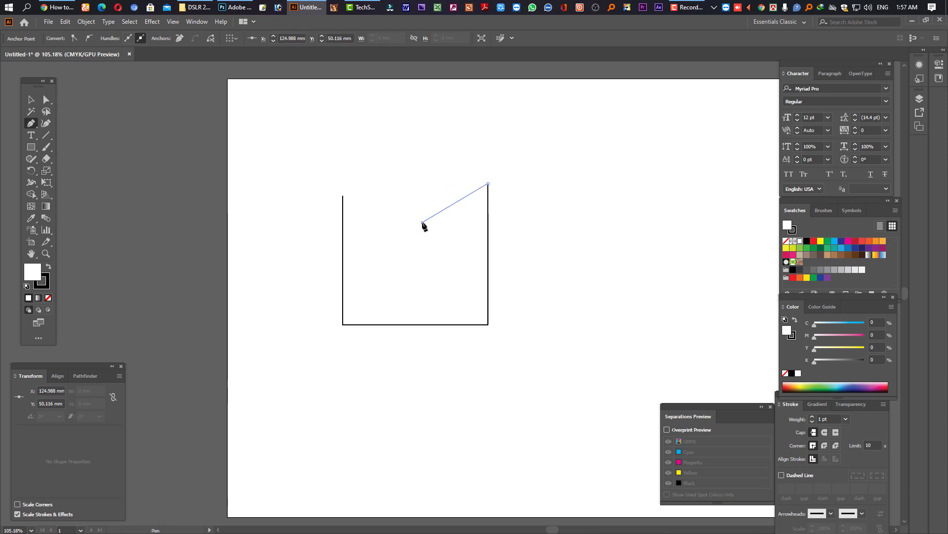
pyautogui.moveTo(423, 223); pyautogui.dragTo(438, 300)
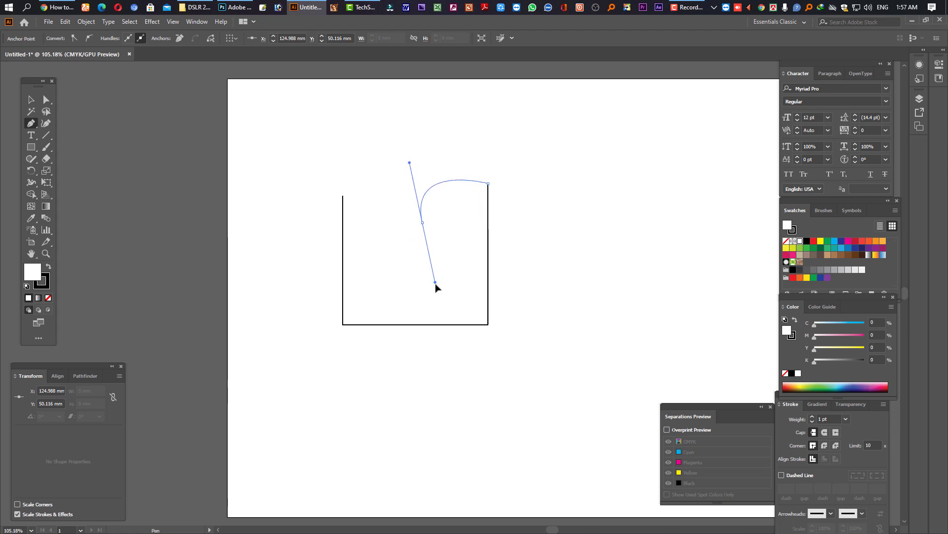
pyautogui.click(371, 310)
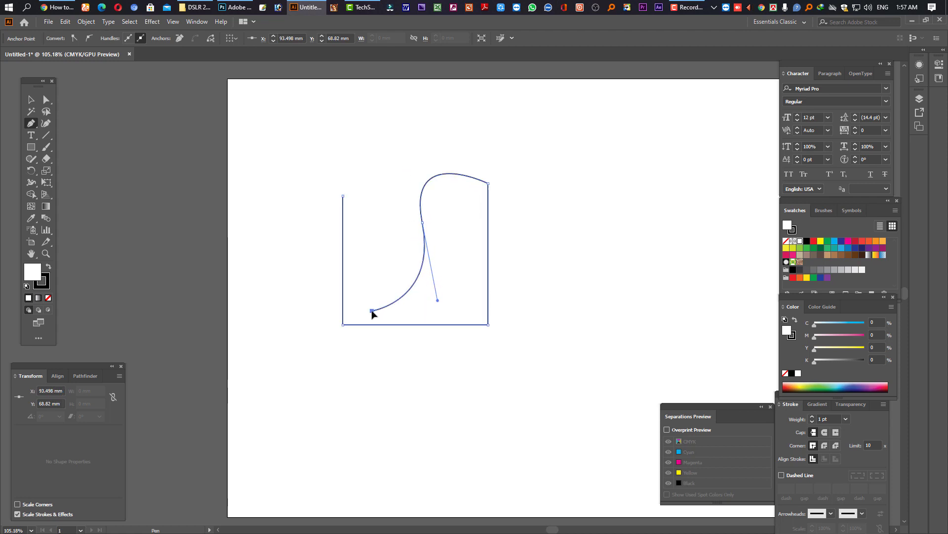
pyautogui.click(343, 196)
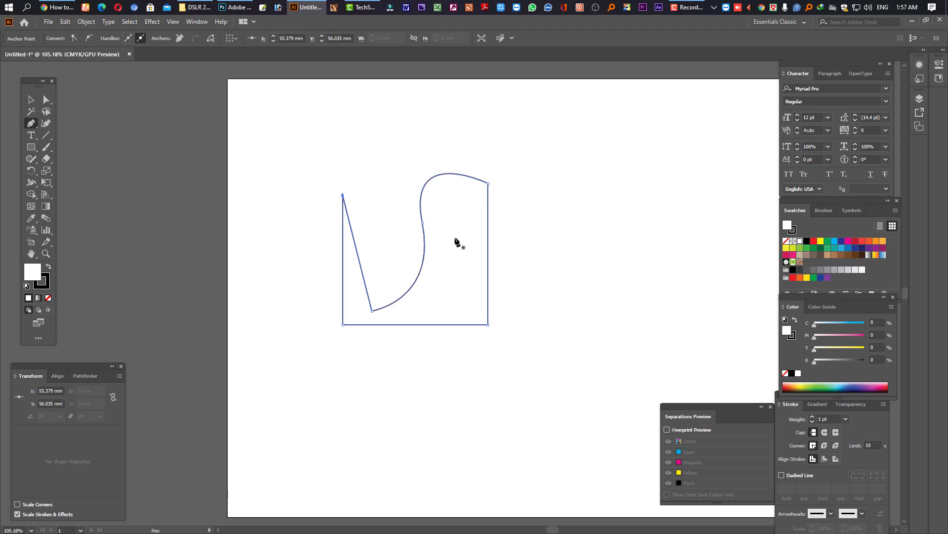
# Step: Draw a zigzag line of alternating top and bottom points right of the shape
pyautogui.moveTo(457, 239); pyautogui.dragTo(309, 230)
pyautogui.click(411, 231)
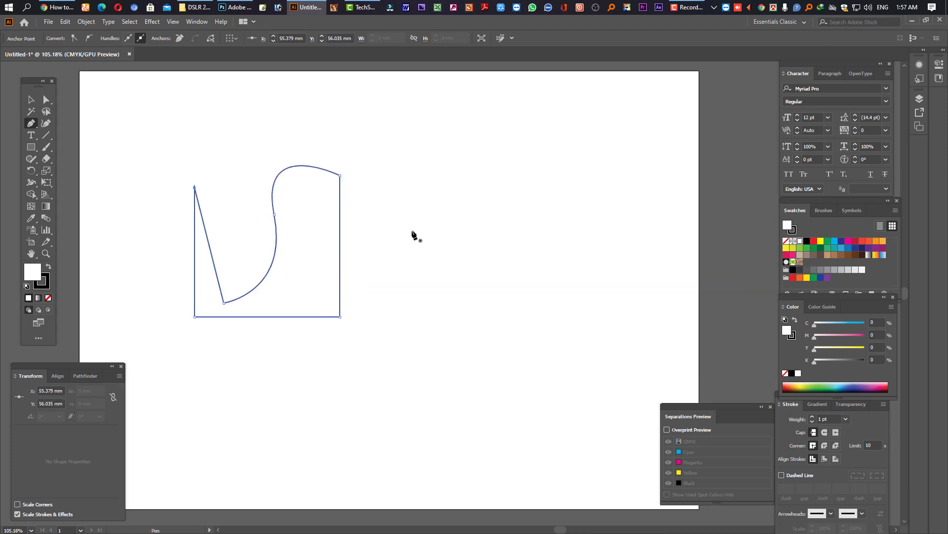
pyautogui.click(435, 278)
pyautogui.click(446, 230)
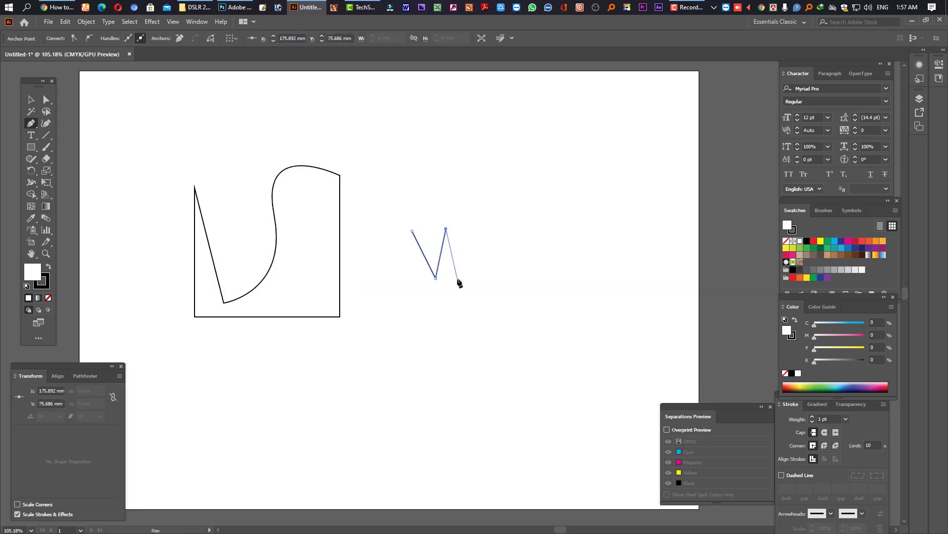
pyautogui.click(460, 272)
pyautogui.click(472, 226)
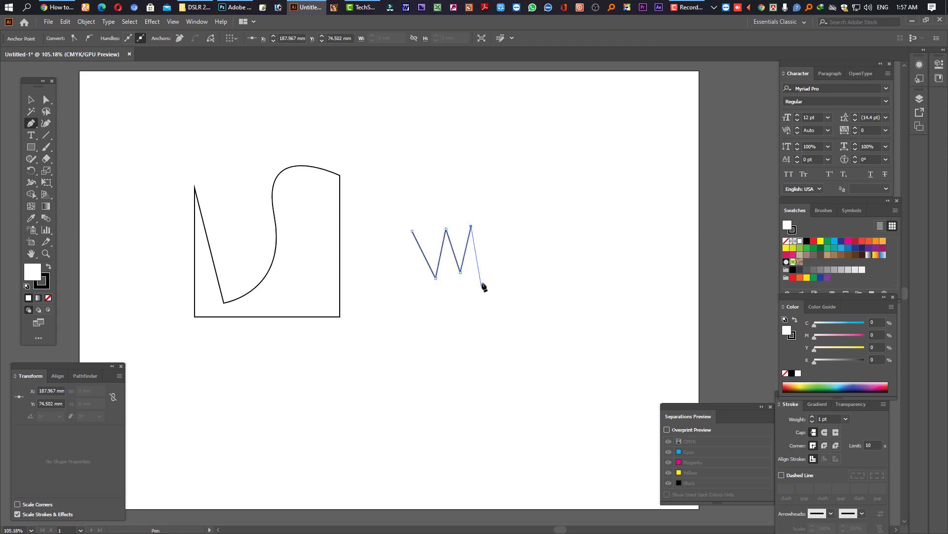
pyautogui.click(483, 276)
pyautogui.click(497, 225)
pyautogui.click(508, 280)
pyautogui.click(524, 224)
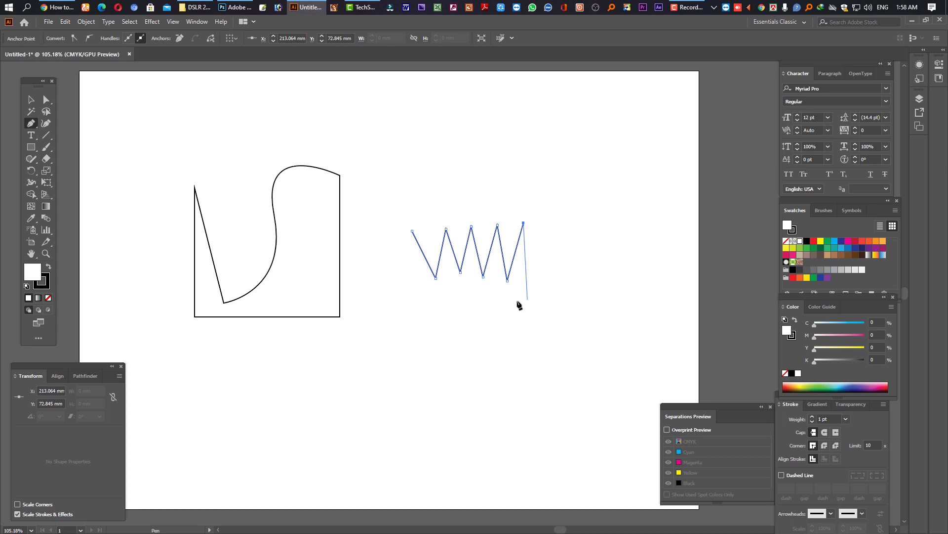
# Step: Marquee-select the curved shape and the zigzag and delete both
pyautogui.click(31, 101)
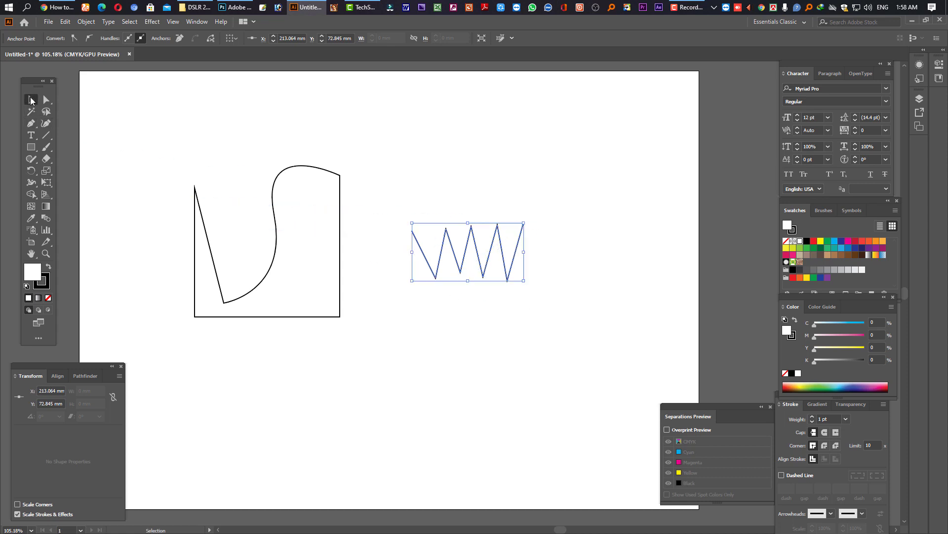
pyautogui.moveTo(261, 138); pyautogui.dragTo(515, 276)
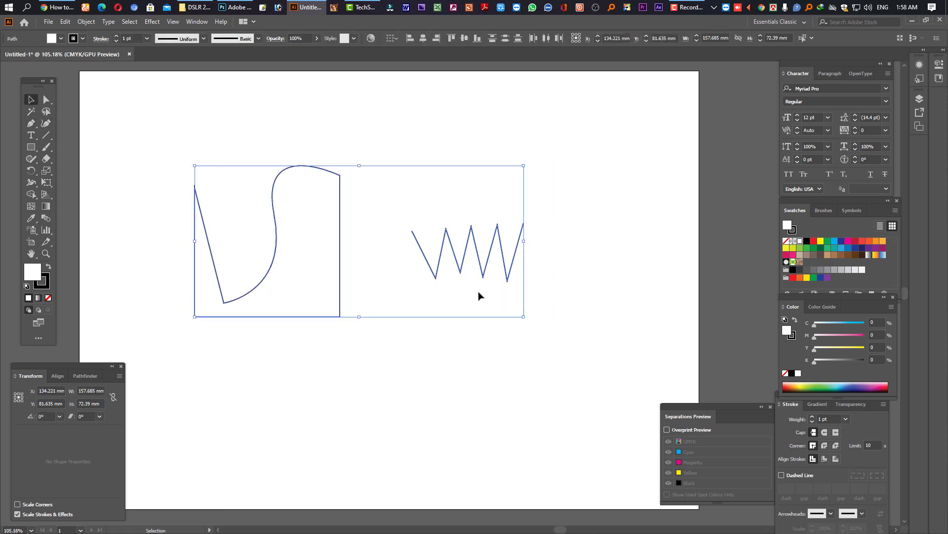
pyautogui.press('Delete')
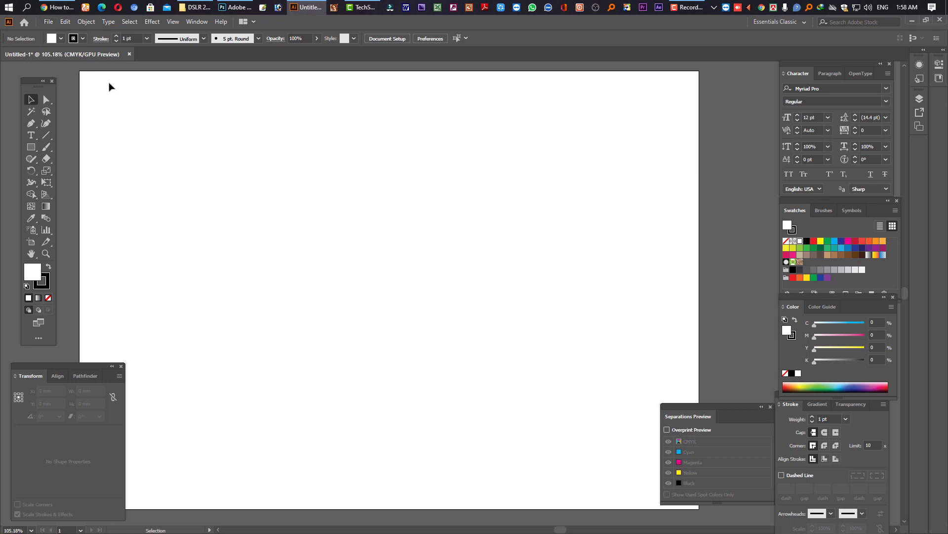
# Step: Place Ifter.jpg from the 1 Tex folder with Show Import Options turned on
pyautogui.click(49, 22)
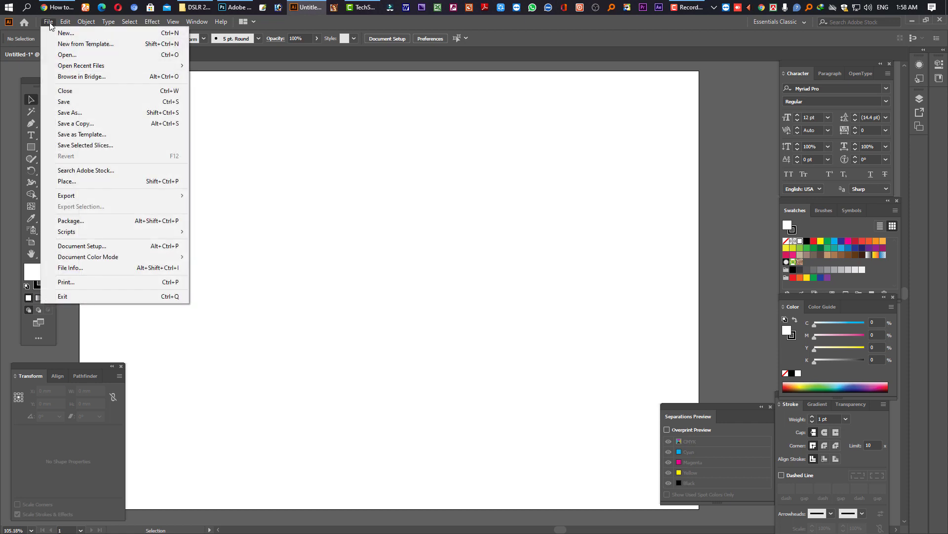
pyautogui.click(95, 180)
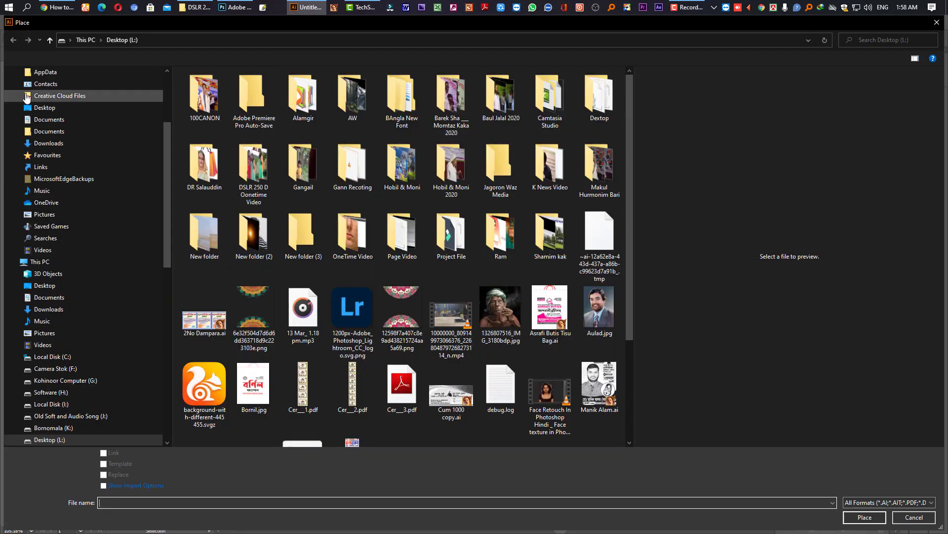
pyautogui.click(31, 286)
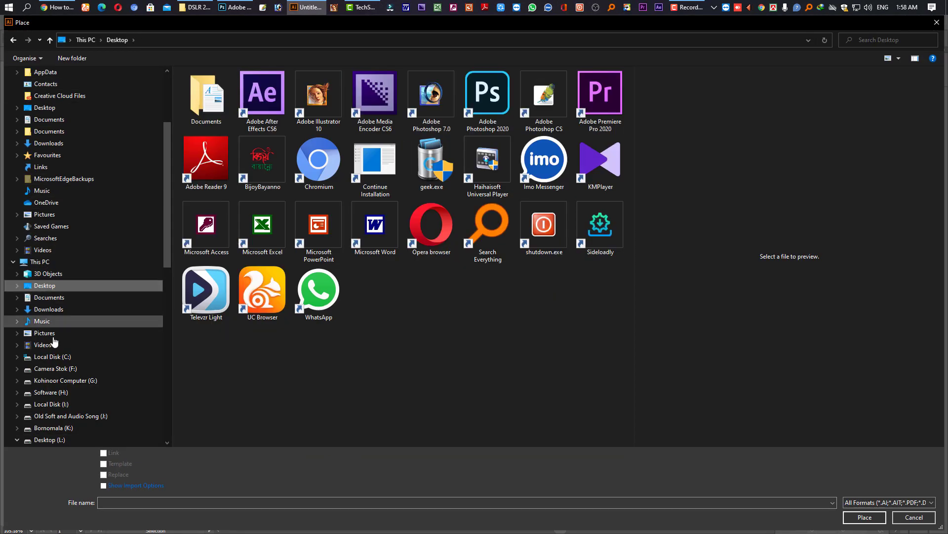
pyautogui.scroll(-2, 50, 376)
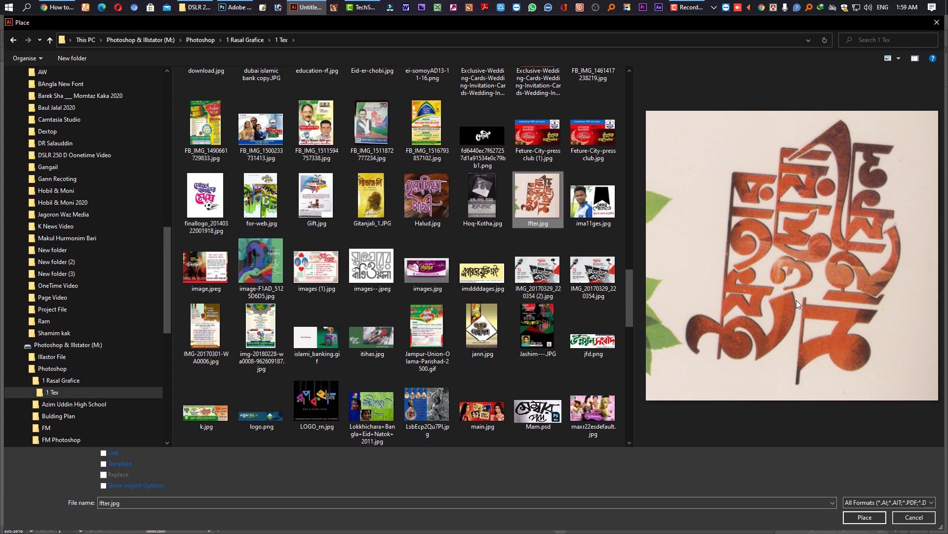
pyautogui.click(123, 487)
pyautogui.click(865, 524)
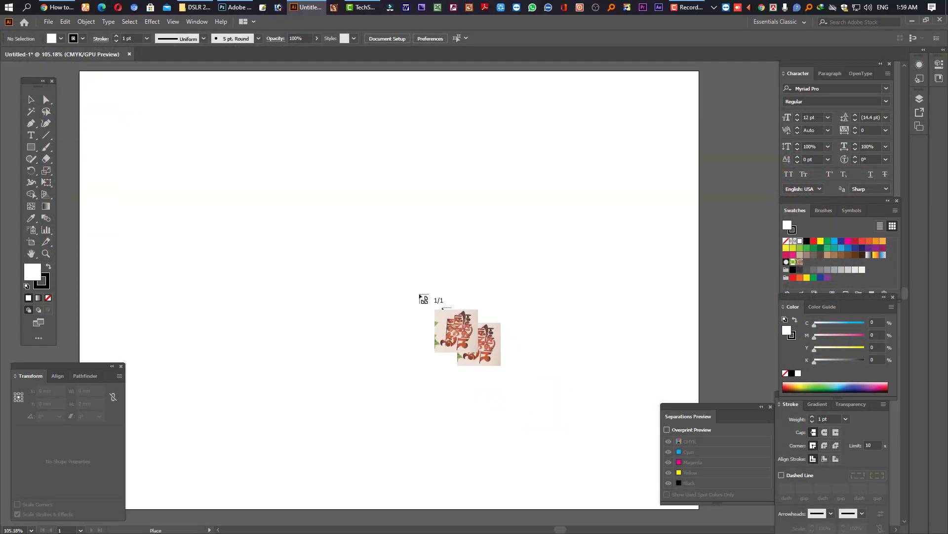
# Step: Drop the lettering image on the artboard and rotate it to about 274.52° so it reads horizontally
pyautogui.click(361, 238)
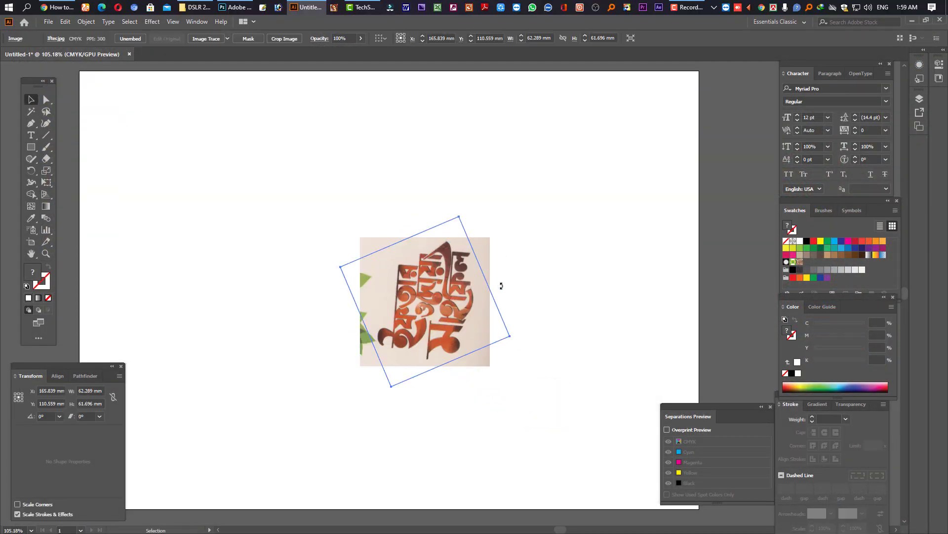
pyautogui.moveTo(426, 234)
pyautogui.mouseDown()
pyautogui.moveTo(498, 301)
pyautogui.moveTo(418, 242)
pyautogui.mouseUp()
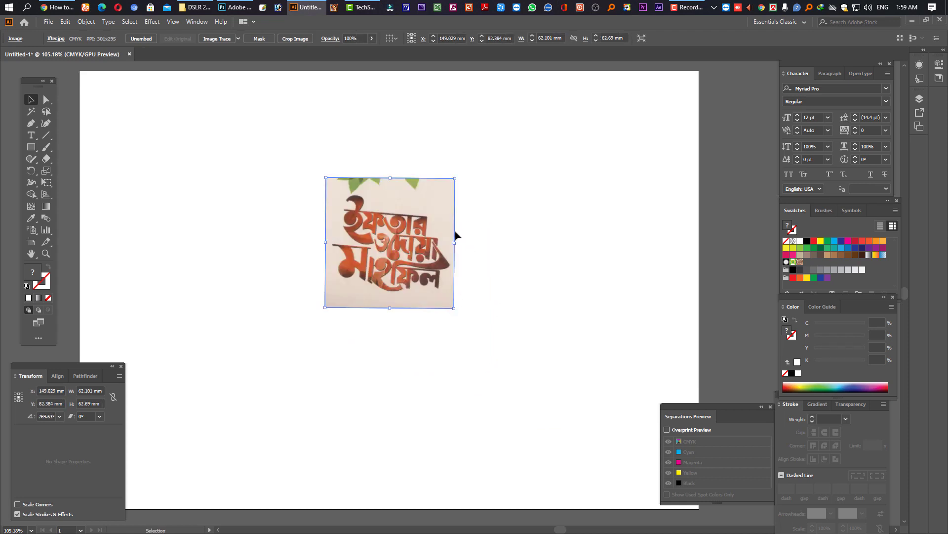
pyautogui.scroll(4, 445, 314)
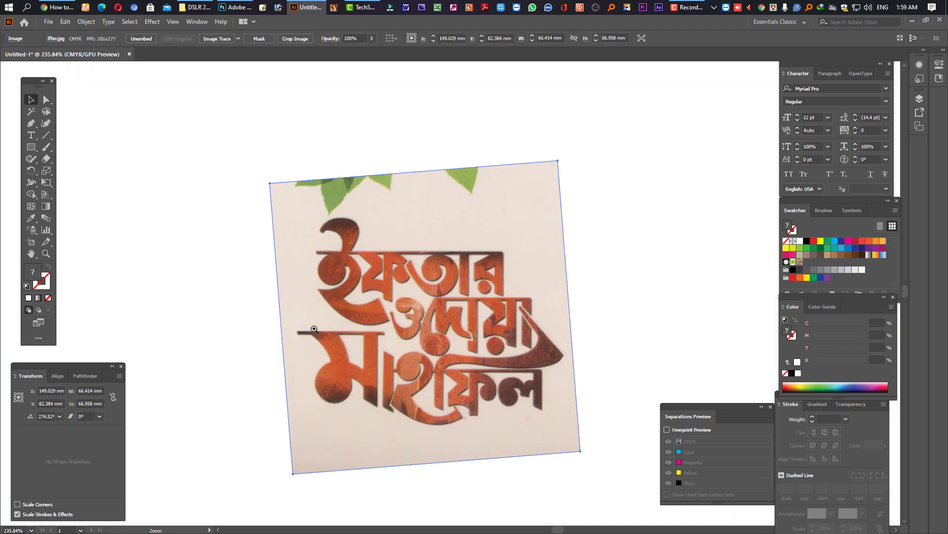
pyautogui.moveTo(266, 324)
pyautogui.mouseDown()
pyautogui.moveTo(395, 427)
pyautogui.moveTo(298, 319)
pyautogui.mouseUp()
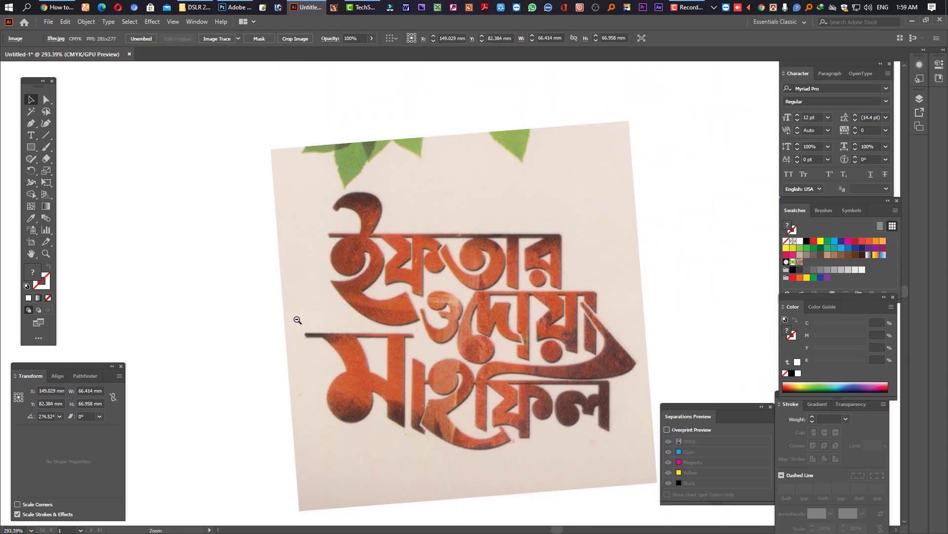
pyautogui.moveTo(296, 319); pyautogui.dragTo(196, 212)
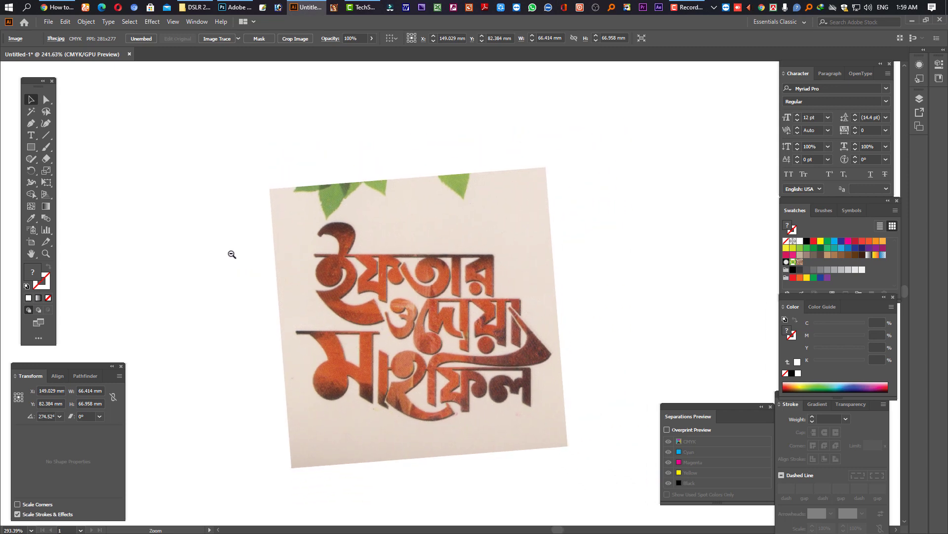
pyautogui.moveTo(218, 243)
pyautogui.mouseDown()
pyautogui.moveTo(339, 381)
pyautogui.moveTo(269, 300)
pyautogui.moveTo(258, 282)
pyautogui.moveTo(332, 351)
pyautogui.moveTo(270, 269)
pyautogui.moveTo(282, 294)
pyautogui.mouseUp()
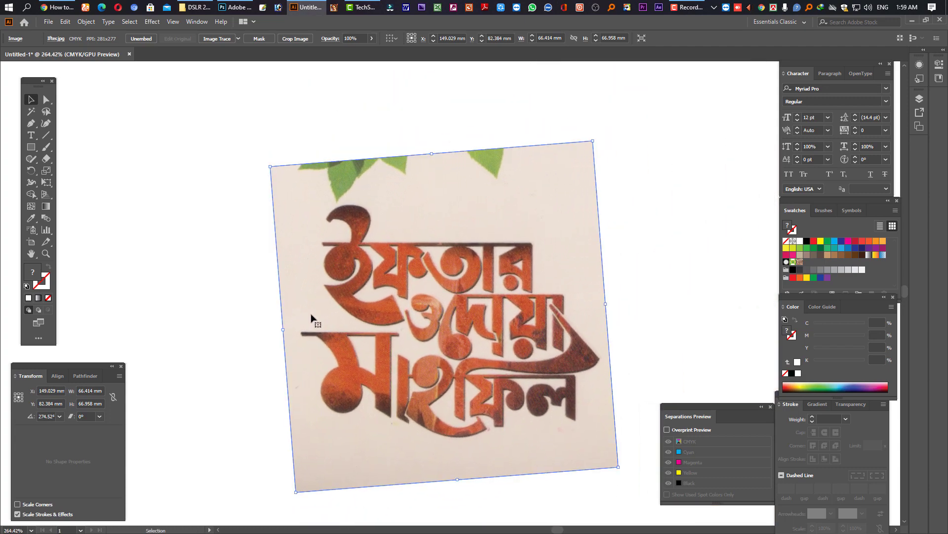
# Step: Zoom in to frame the lettering, then lock the image with Ctrl+2
pyautogui.press('a')
pyautogui.press('z')
pyautogui.hotkey('ctrl', 'space')
pyautogui.moveTo(228, 302)
pyautogui.mouseDown()
pyautogui.moveTo(299, 380)
pyautogui.moveTo(337, 299)
pyautogui.moveTo(766, 395)
pyautogui.moveTo(640, 333)
pyautogui.moveTo(553, 269)
pyautogui.moveTo(510, 220)
pyautogui.mouseUp()
pyautogui.moveTo(550, 306); pyautogui.dragTo(365, 241)
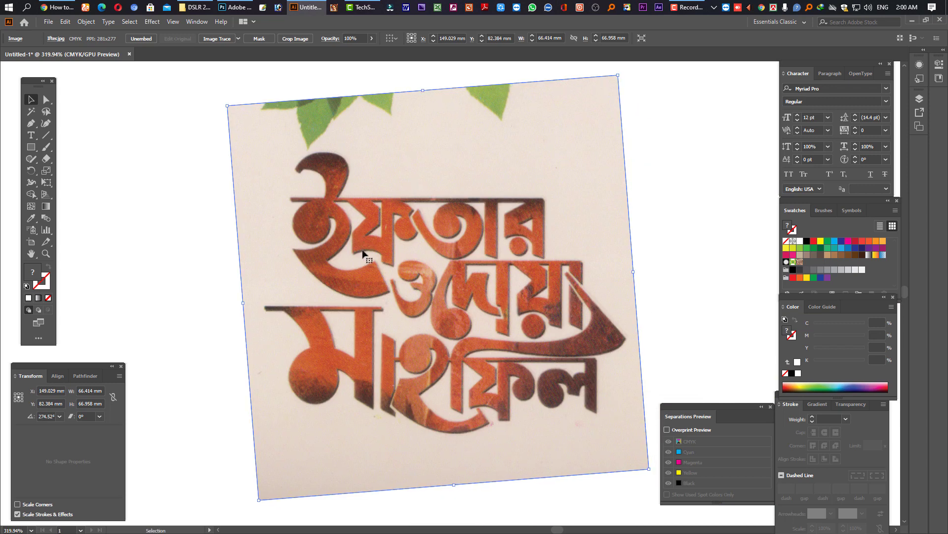
pyautogui.press('a')
pyautogui.hotkey('ctrl', '2')
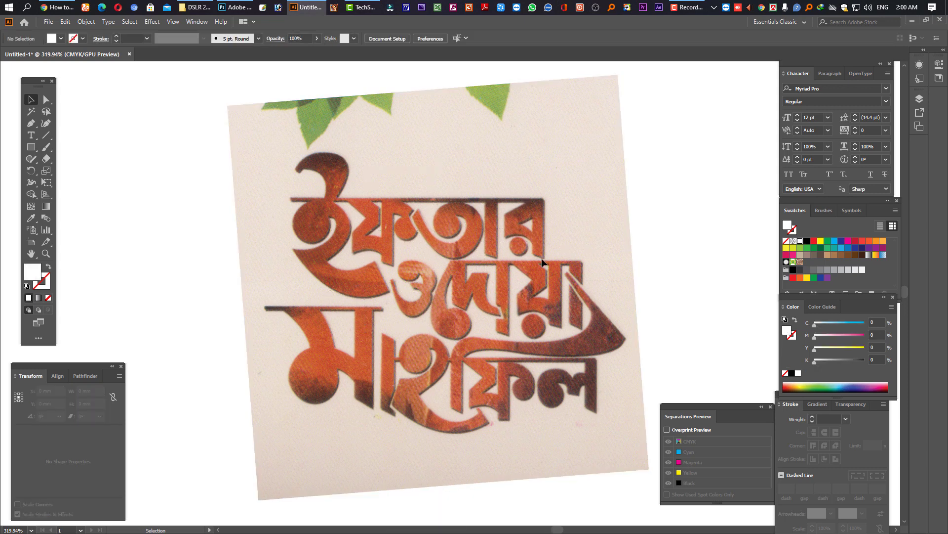
pyautogui.click(31, 123)
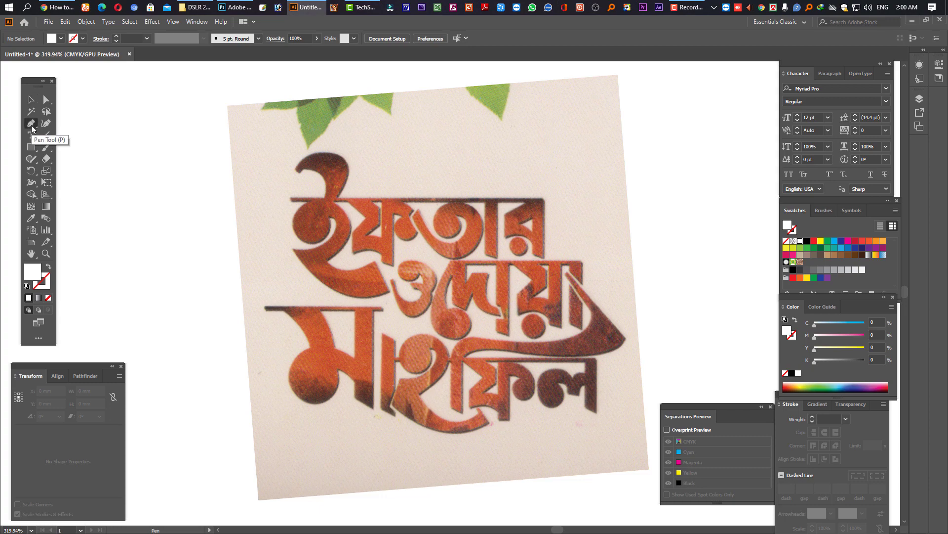
pyautogui.click(337, 197)
pyautogui.click(452, 197)
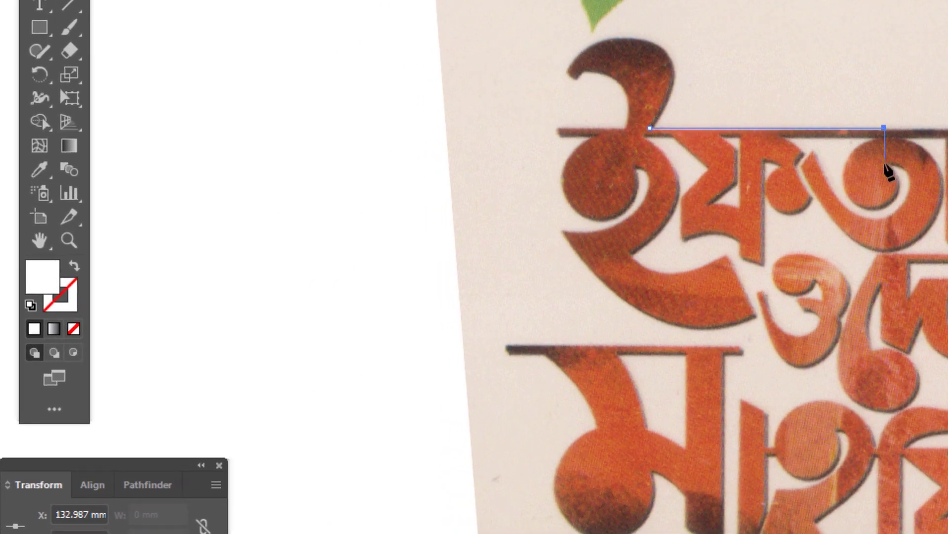
pyautogui.click(884, 163)
pyautogui.click(739, 162)
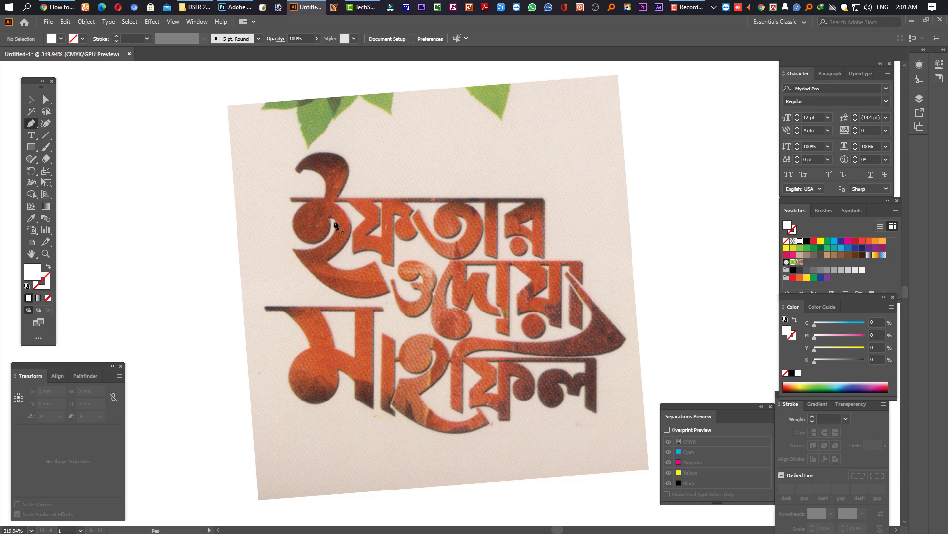
# Step: Set new paths to no fill with a cyan stroke
pyautogui.click(48, 267)
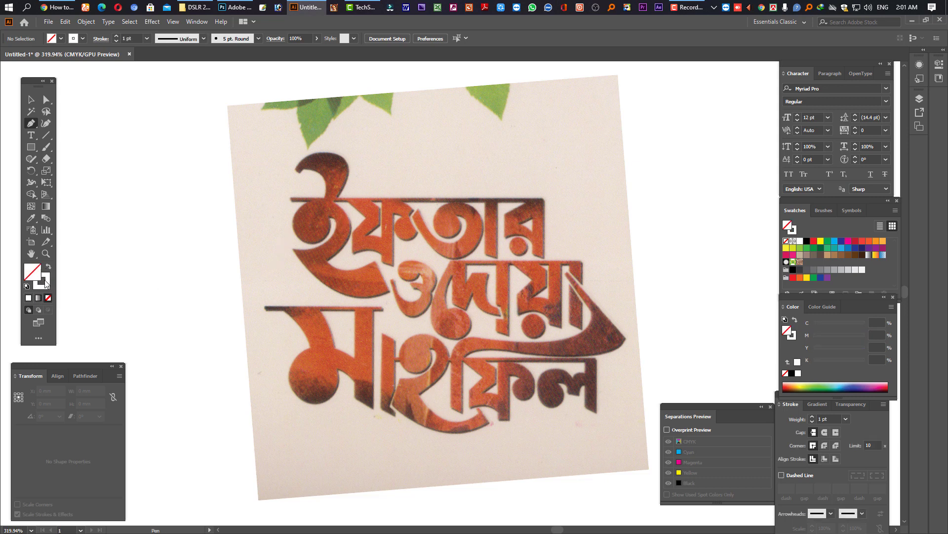
pyautogui.click(46, 284)
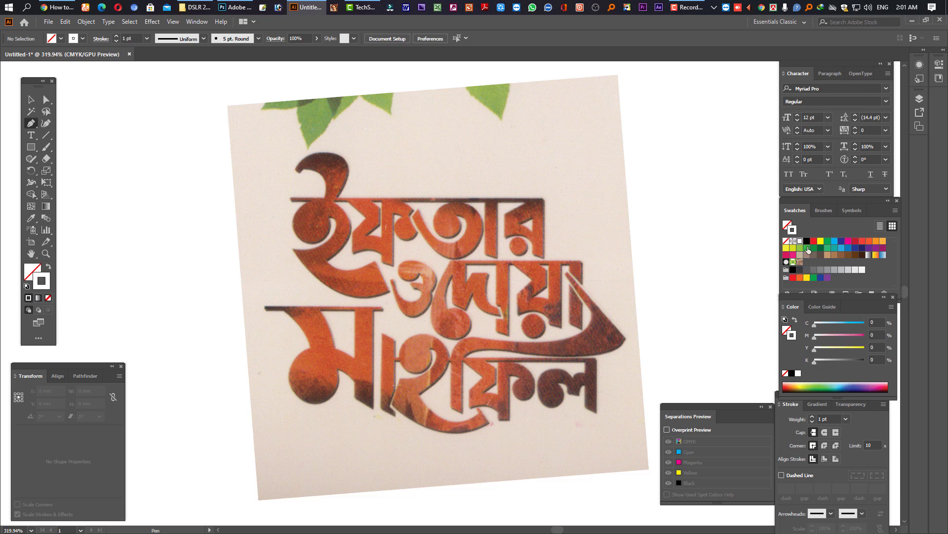
pyautogui.click(835, 242)
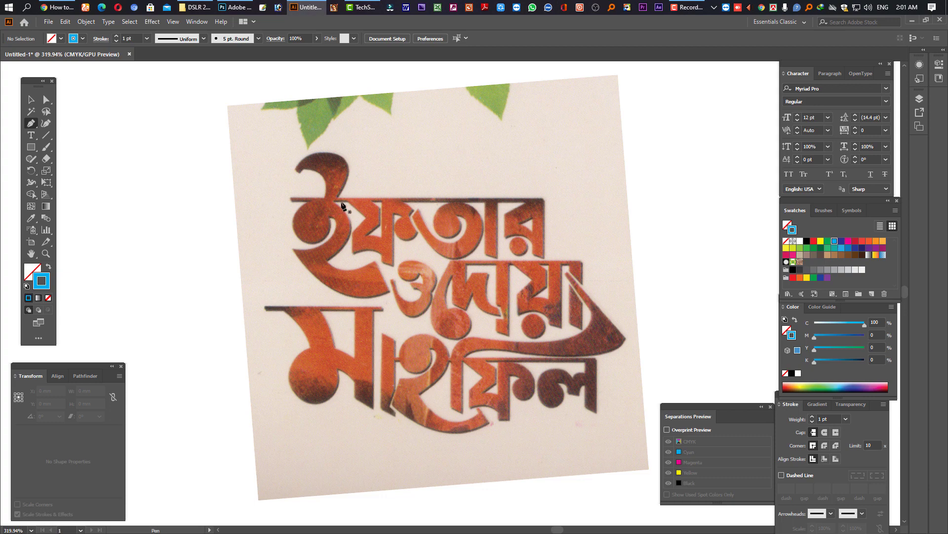
# Step: Zoom into the top word and pen curved anchors around the first letter's round bowl
pyautogui.moveTo(316, 183)
pyautogui.mouseDown()
pyautogui.moveTo(365, 267)
pyautogui.moveTo(385, 251)
pyautogui.mouseUp()
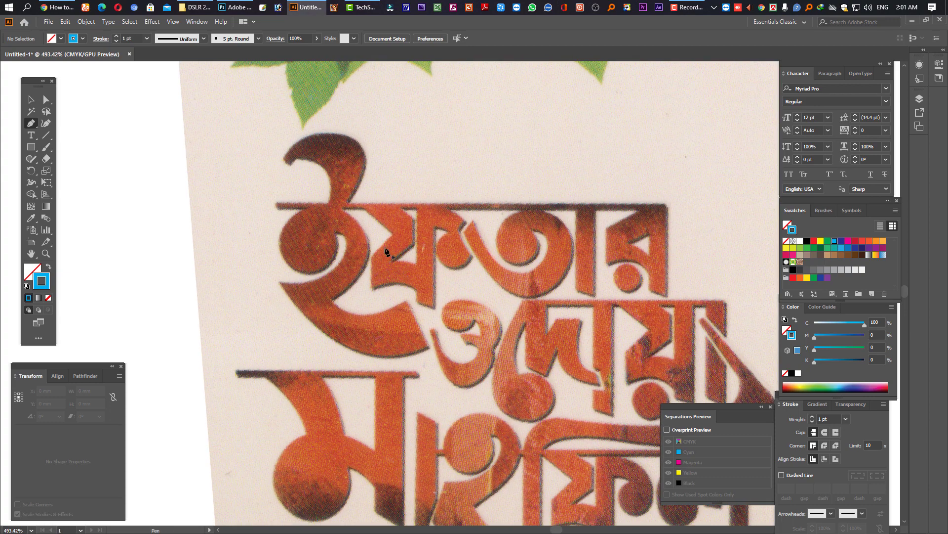
pyautogui.hscroll(2, 583, 257)
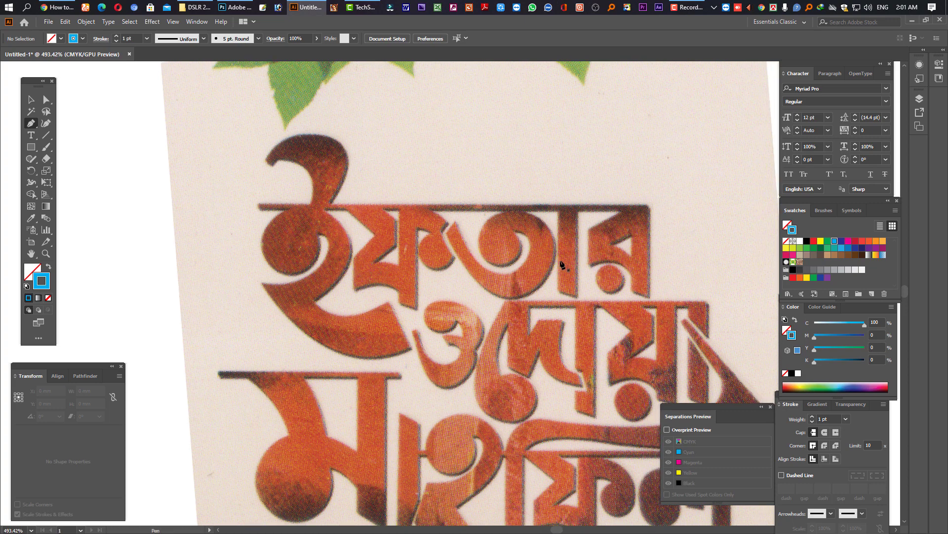
pyautogui.moveTo(315, 231); pyautogui.dragTo(324, 241)
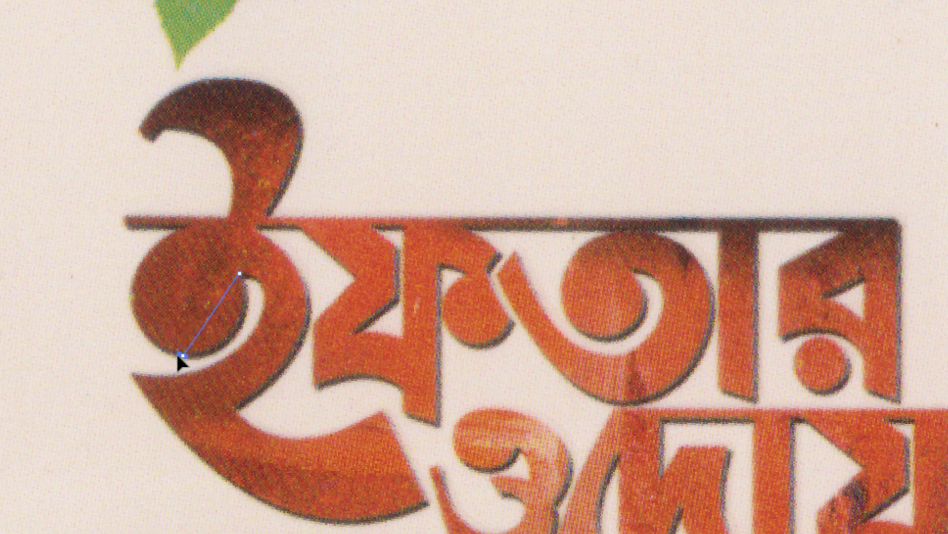
pyautogui.moveTo(178, 356); pyautogui.dragTo(97, 360)
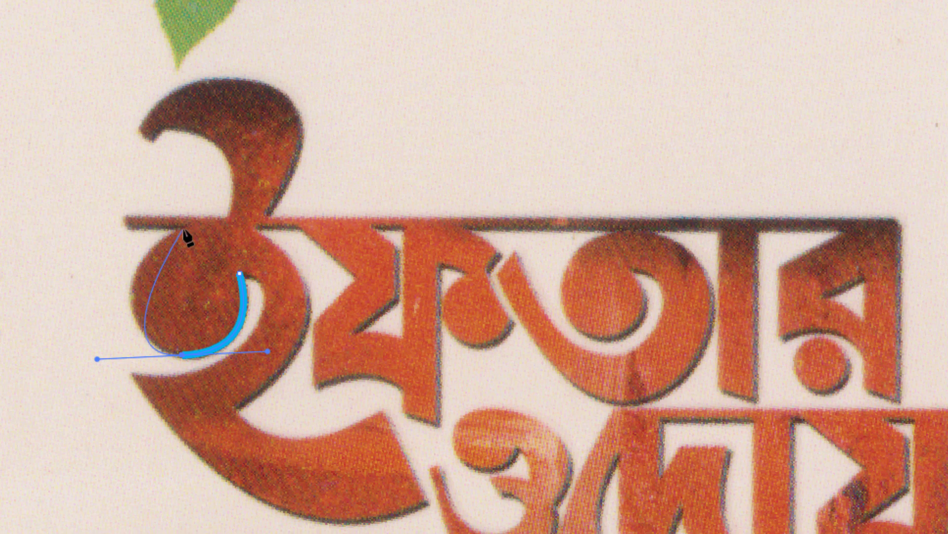
pyautogui.moveTo(184, 229); pyautogui.dragTo(236, 221)
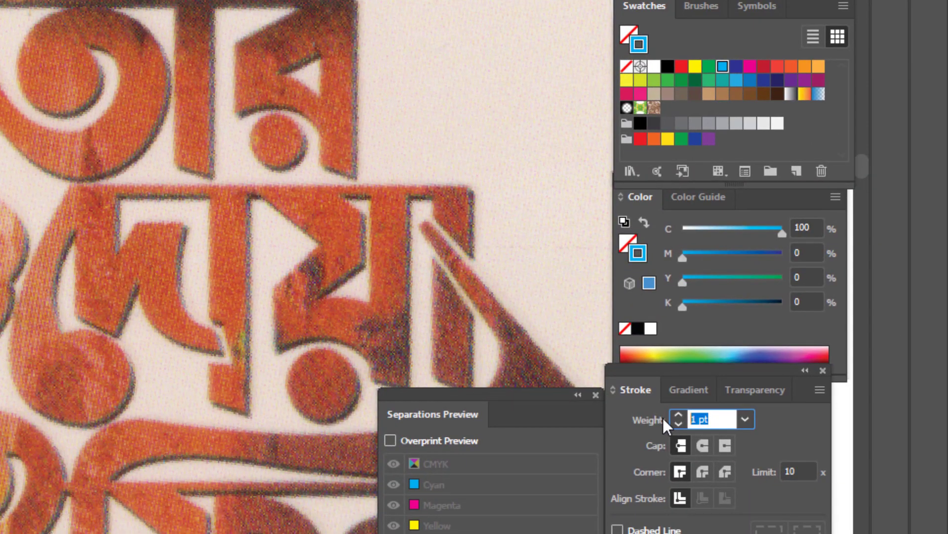
# Step: Reduce the tracing stroke weight to 0.3 pt
pyautogui.write('0.5')
pyautogui.press('Return')
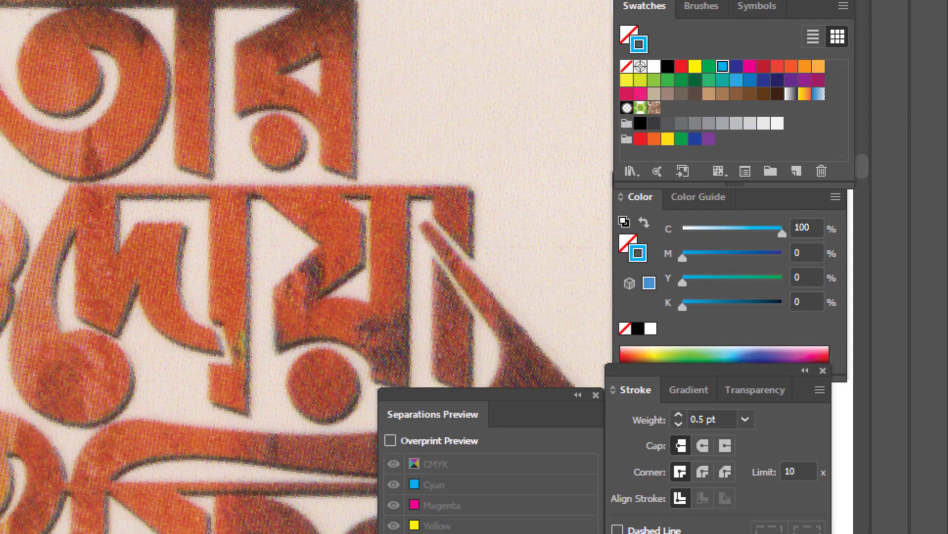
pyautogui.click(648, 419)
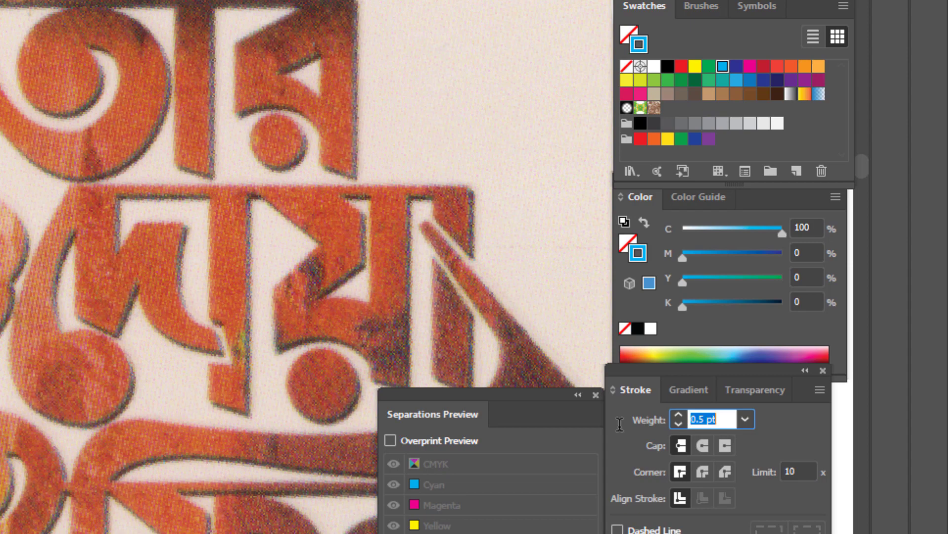
pyautogui.write('0')
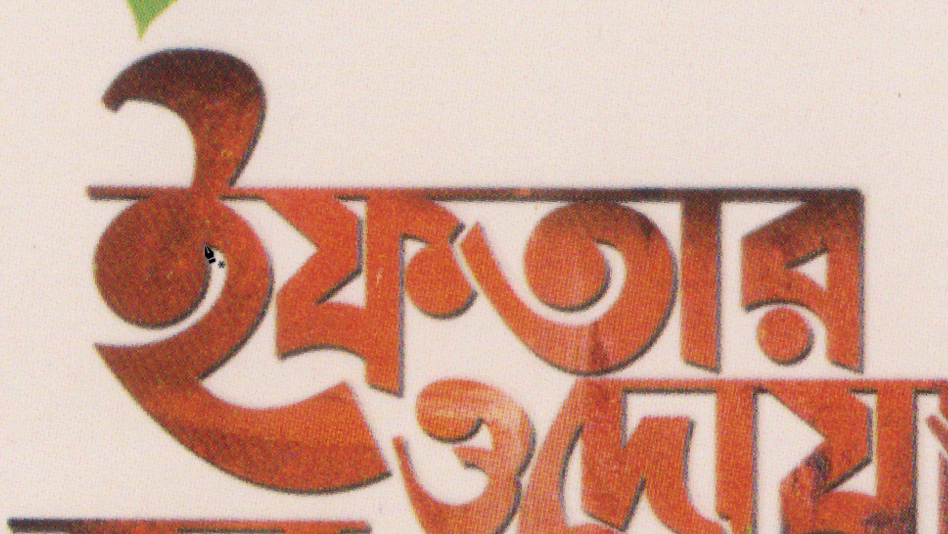
# Step: Trace the first letter's bowl with curved anchors, then a straight edge left to the bar's end
pyautogui.click(204, 244)
pyautogui.moveTo(170, 334)
pyautogui.mouseDown()
pyautogui.moveTo(149, 343)
pyautogui.moveTo(191, 372)
pyautogui.moveTo(222, 366)
pyautogui.moveTo(150, 372)
pyautogui.moveTo(143, 352)
pyautogui.mouseUp()
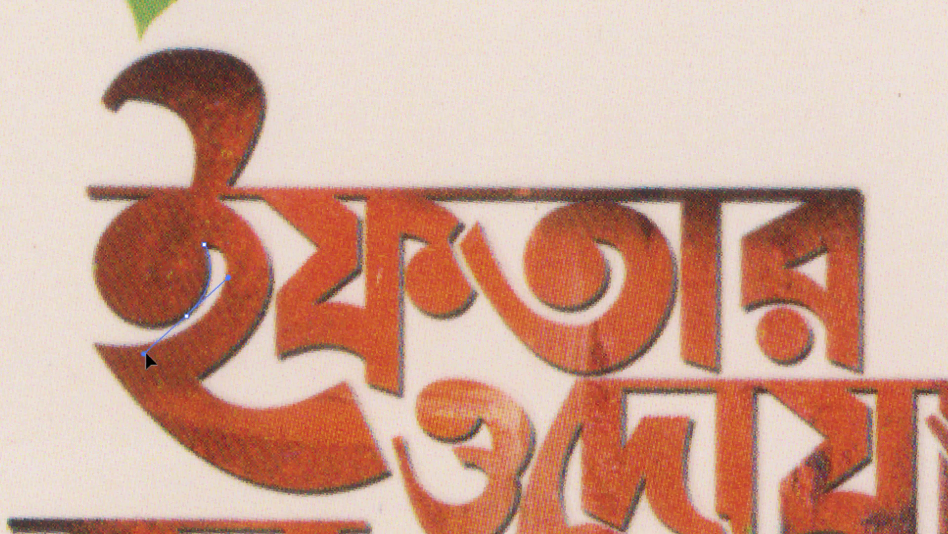
pyautogui.click(95, 278)
pyautogui.moveTo(94, 279); pyautogui.dragTo(90, 246)
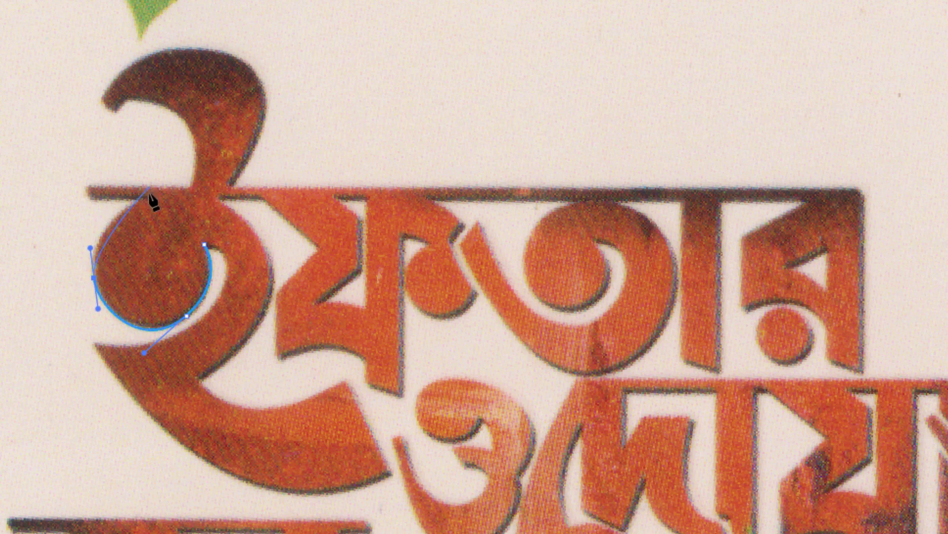
pyautogui.moveTo(147, 197); pyautogui.dragTo(188, 180)
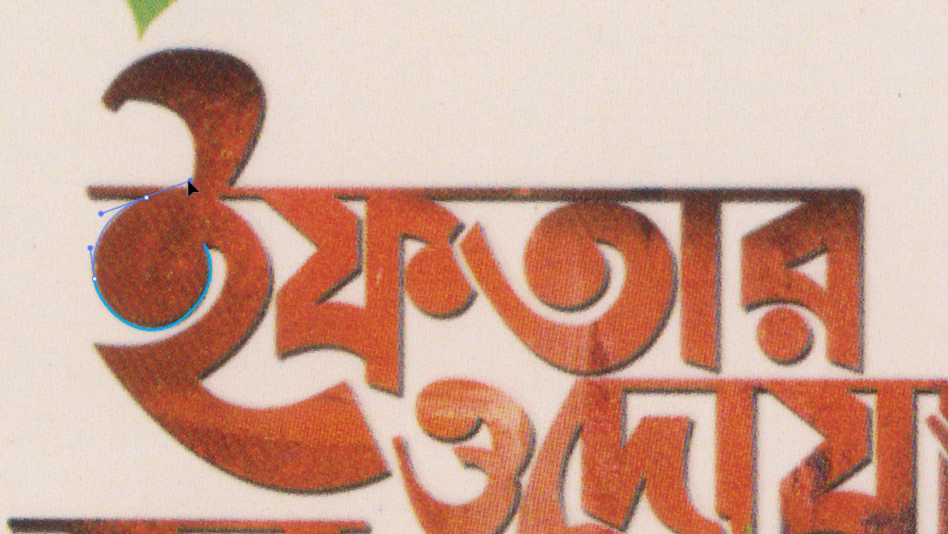
pyautogui.click(146, 197)
pyautogui.click(89, 197)
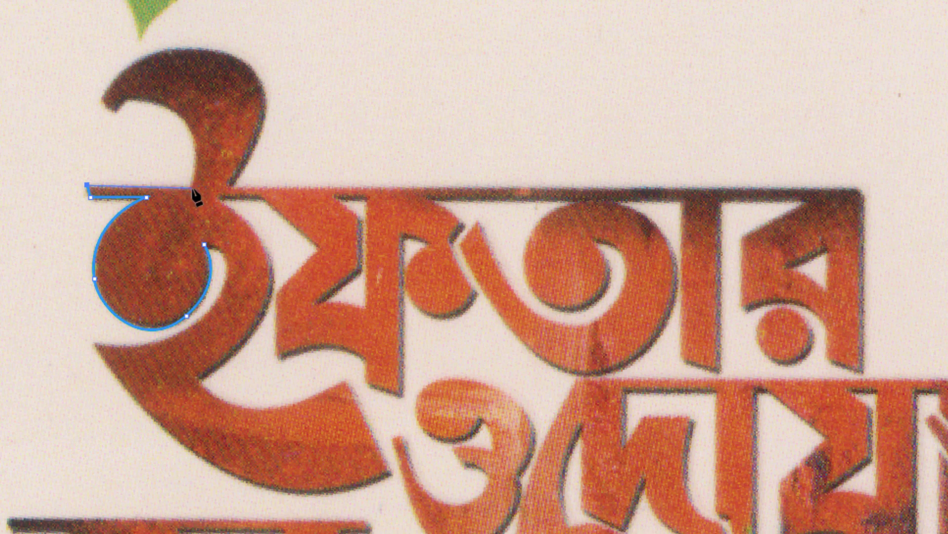
# Step: Trace the bar's straight top edge and curve up into the hook's inner tip
pyautogui.moveTo(197, 198); pyautogui.dragTo(349, 305)
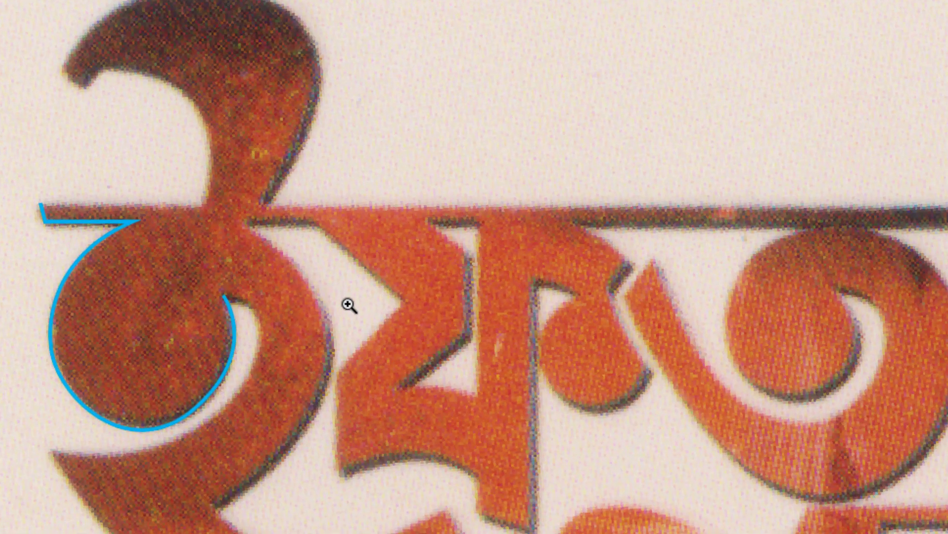
pyautogui.moveTo(152, 206); pyautogui.dragTo(246, 271)
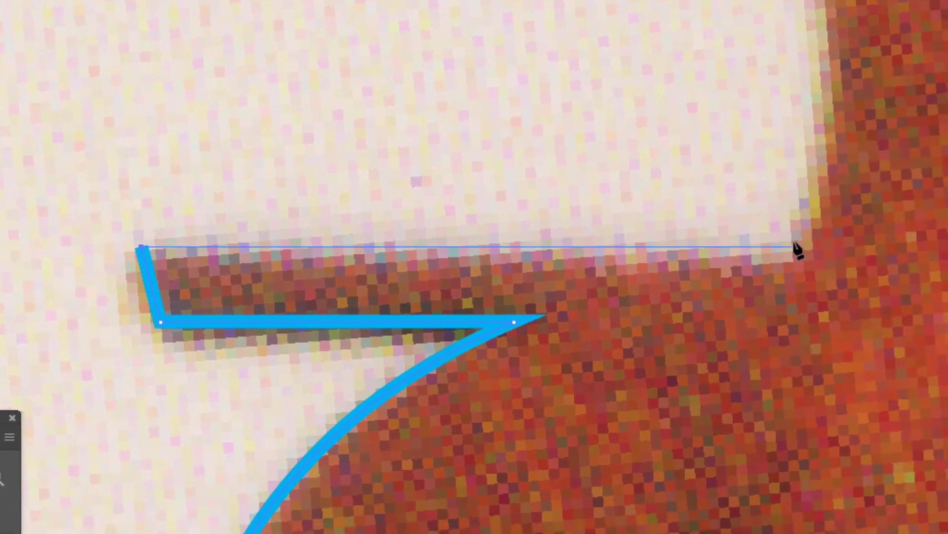
pyautogui.click(794, 247)
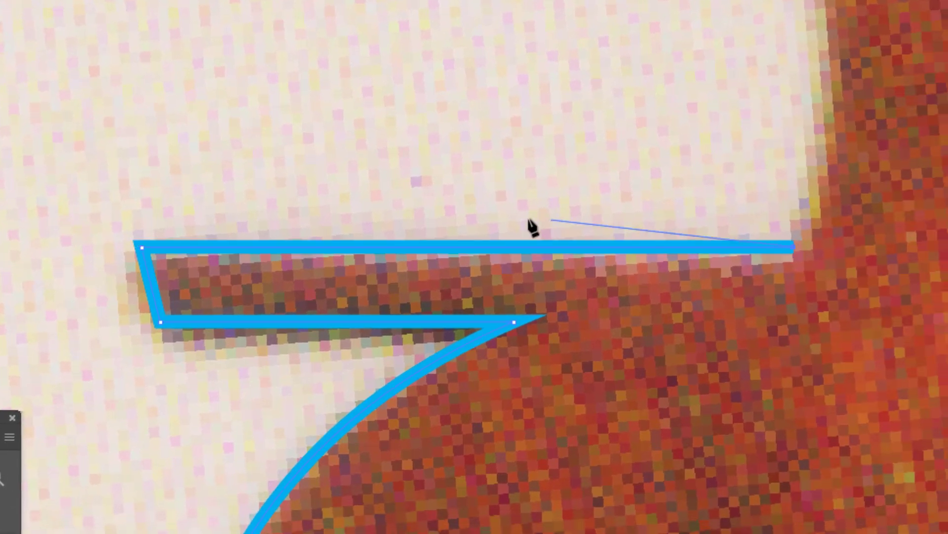
pyautogui.keyDown('alt'); pyautogui.click(942, 204); pyautogui.keyUp('alt')
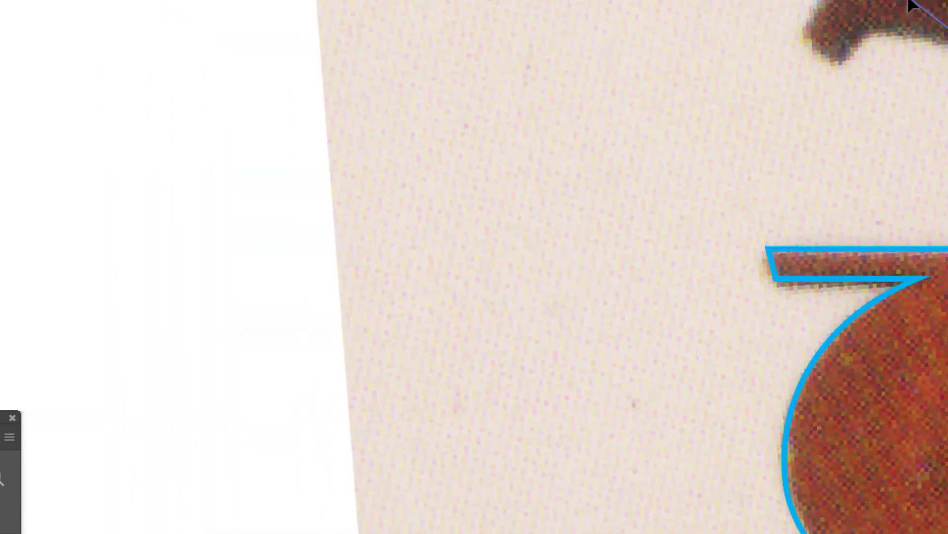
pyautogui.moveTo(661, 175); pyautogui.dragTo(610, 137)
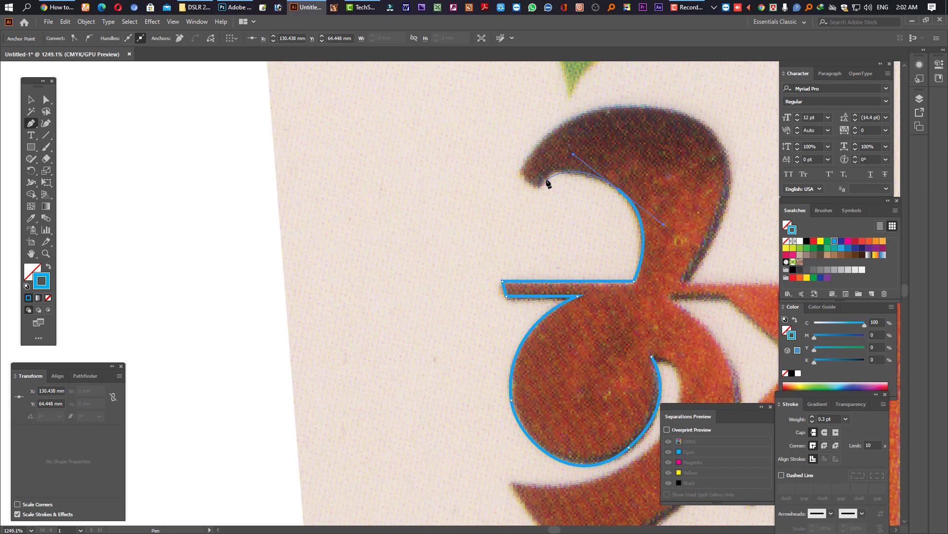
pyautogui.click(572, 174)
pyautogui.click(520, 172)
# Step: Curve the outline across the hook's top and extend it along the top bar to the right
pyautogui.scroll(2, 498, 184)
pyautogui.hscroll(3, 497, 184)
pyautogui.moveTo(489, 175); pyautogui.dragTo(579, 188)
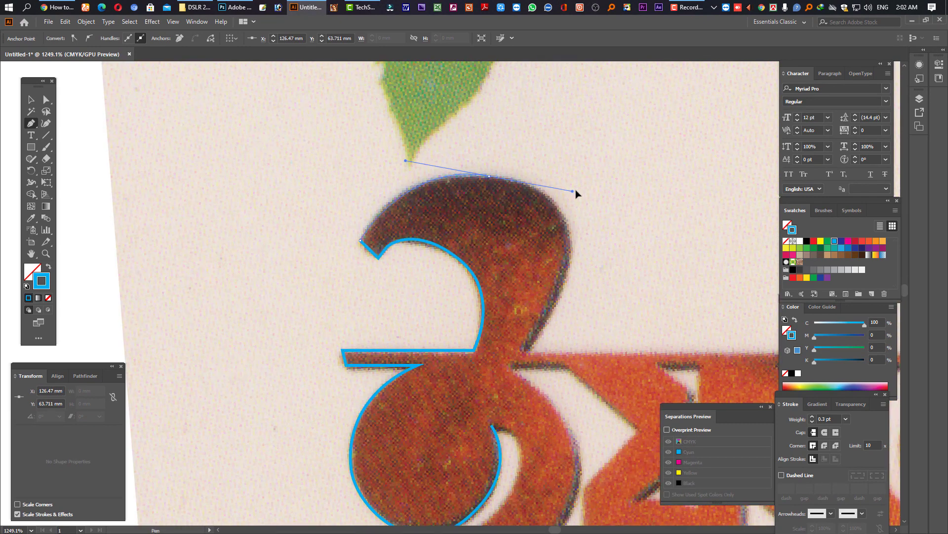
pyautogui.scroll(-2, 566, 288)
pyautogui.scroll(-1, 563, 287)
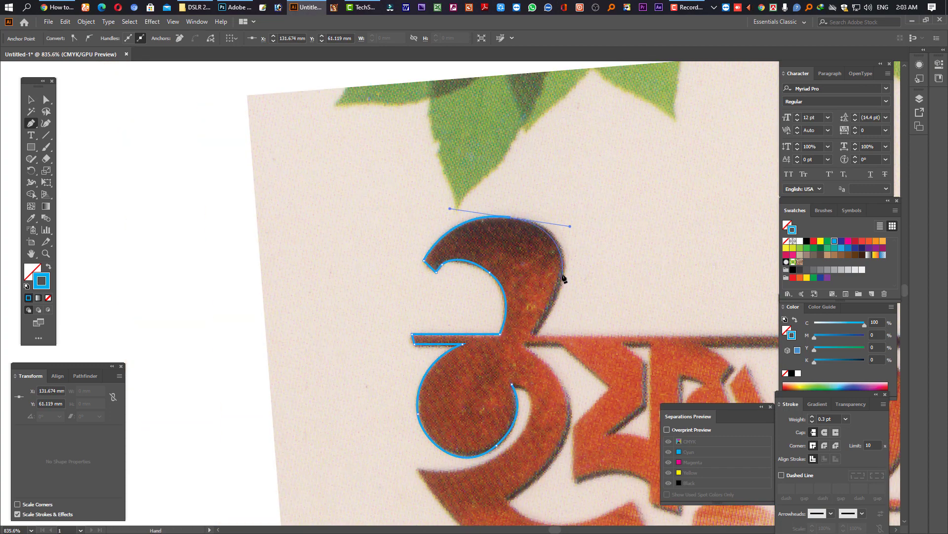
pyautogui.click(561, 291)
pyautogui.scroll(-1, 536, 339)
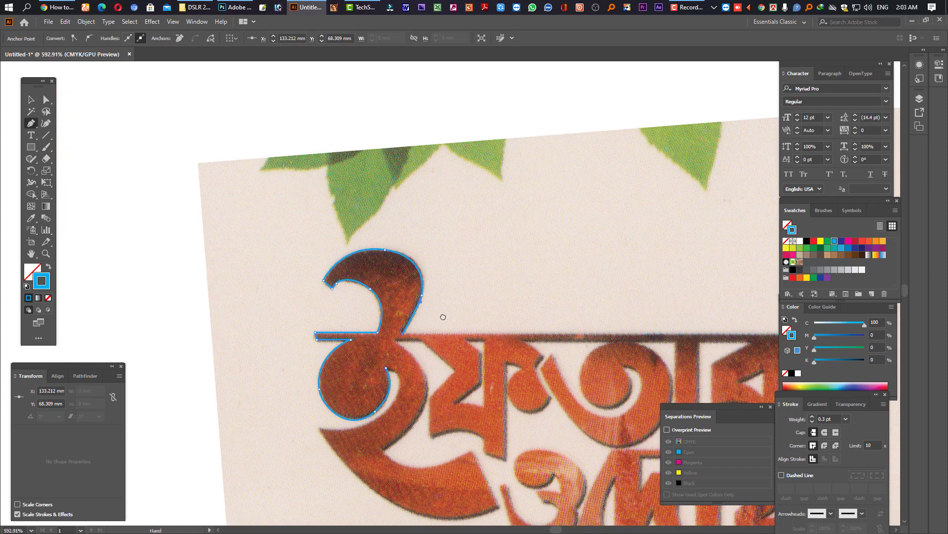
pyautogui.scroll(-1, 490, 320)
pyautogui.scroll(-1, 490, 320)
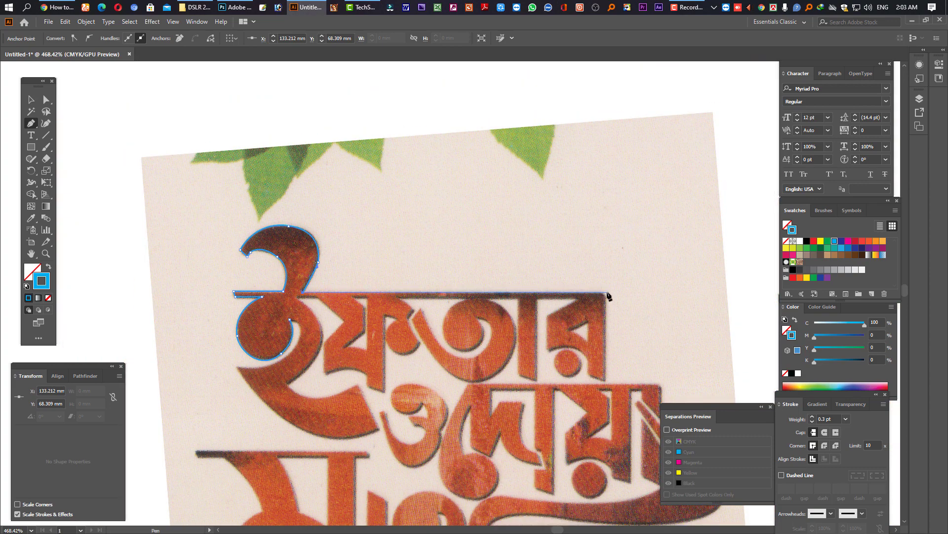
pyautogui.click(607, 295)
pyautogui.scroll(1, 531, 363)
pyautogui.scroll(2, 530, 363)
# Step: Trace down the next letter's loop, around its bottom and up its inner side
pyautogui.moveTo(535, 349); pyautogui.dragTo(539, 384)
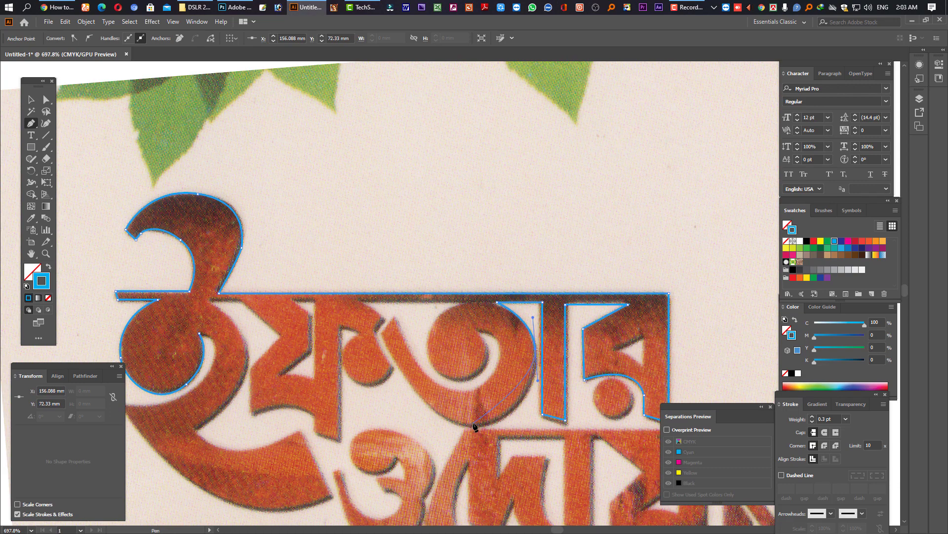
pyautogui.moveTo(474, 424); pyautogui.dragTo(432, 429)
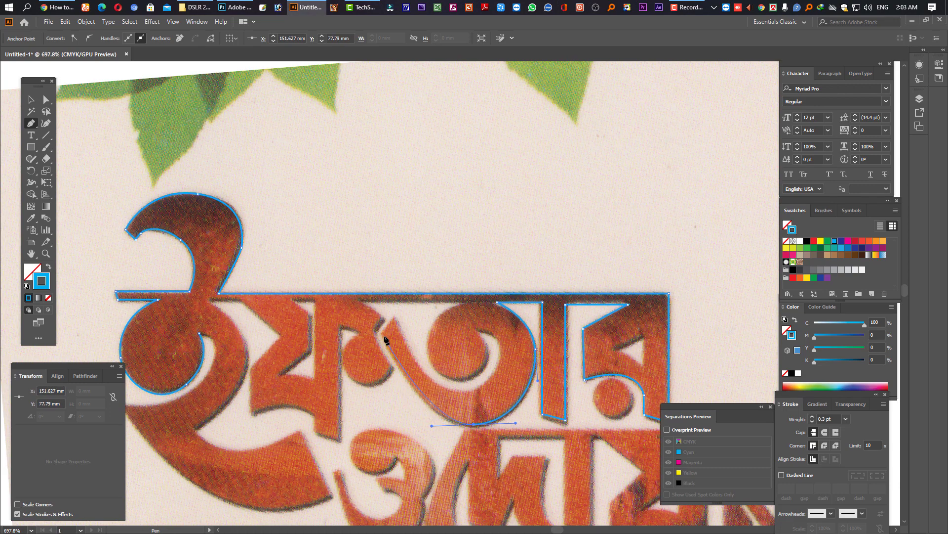
pyautogui.moveTo(385, 334); pyautogui.dragTo(375, 306)
pyautogui.click(392, 316)
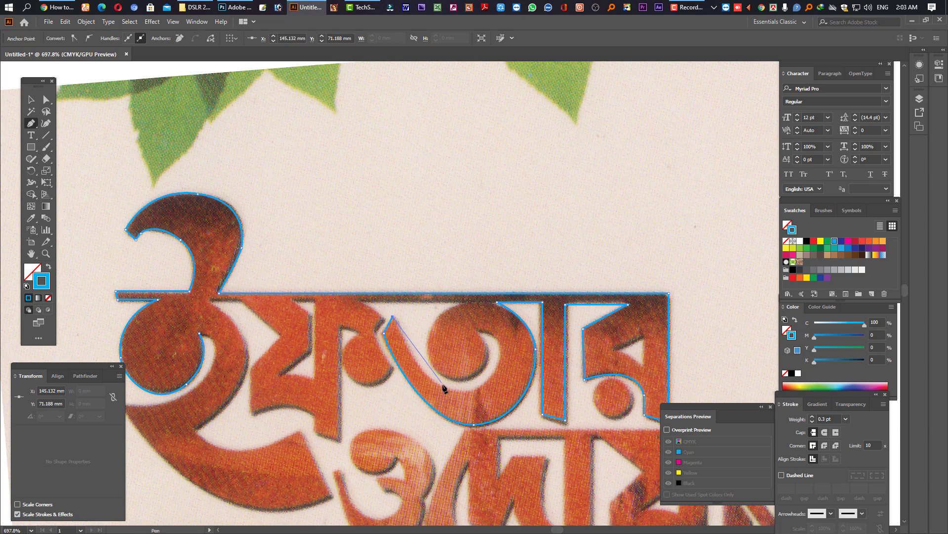
pyautogui.click(467, 392)
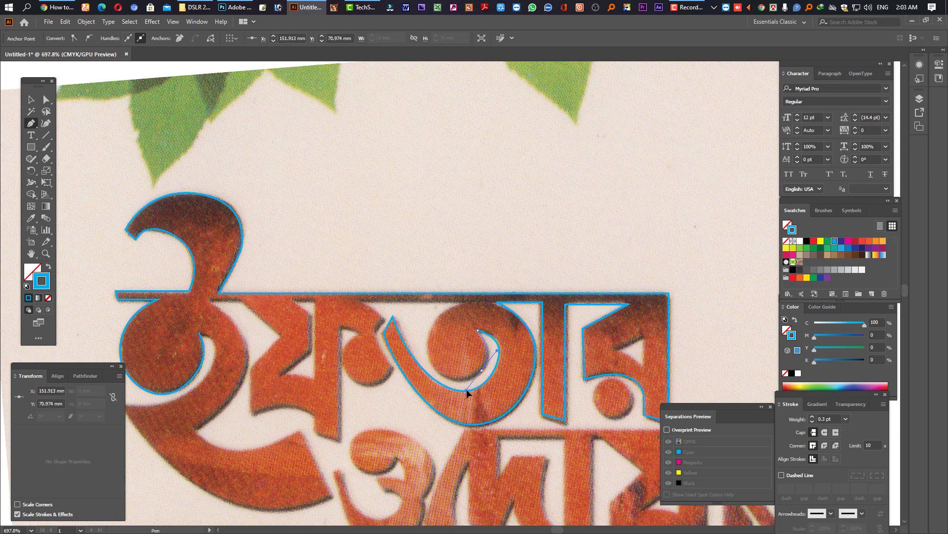
pyautogui.moveTo(469, 393); pyautogui.dragTo(468, 391)
pyautogui.hotkey('ctrl', 'z')
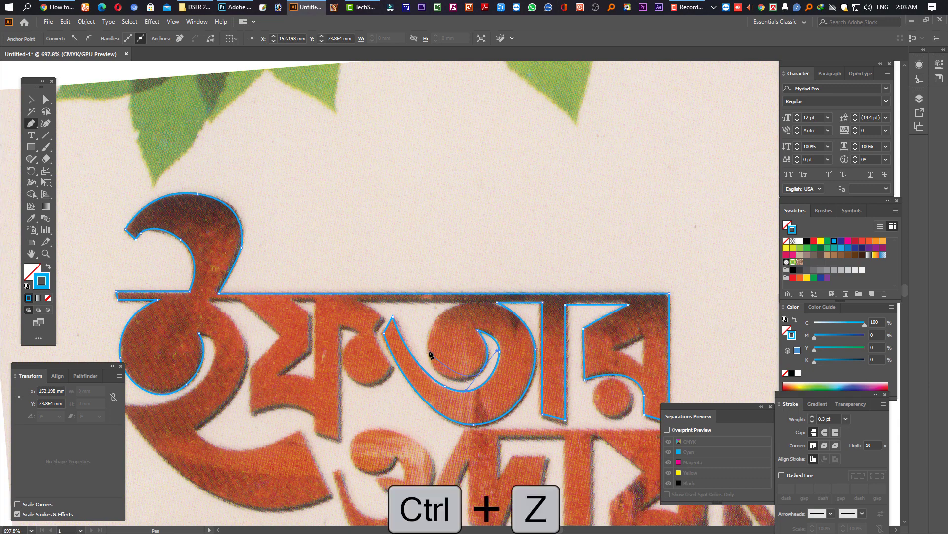
# Step: Redraw the loop's inner curve, corner it at the bar, and close that outline
pyautogui.moveTo(428, 351)
pyautogui.mouseDown()
pyautogui.moveTo(430, 324)
pyautogui.moveTo(486, 303)
pyautogui.mouseUp()
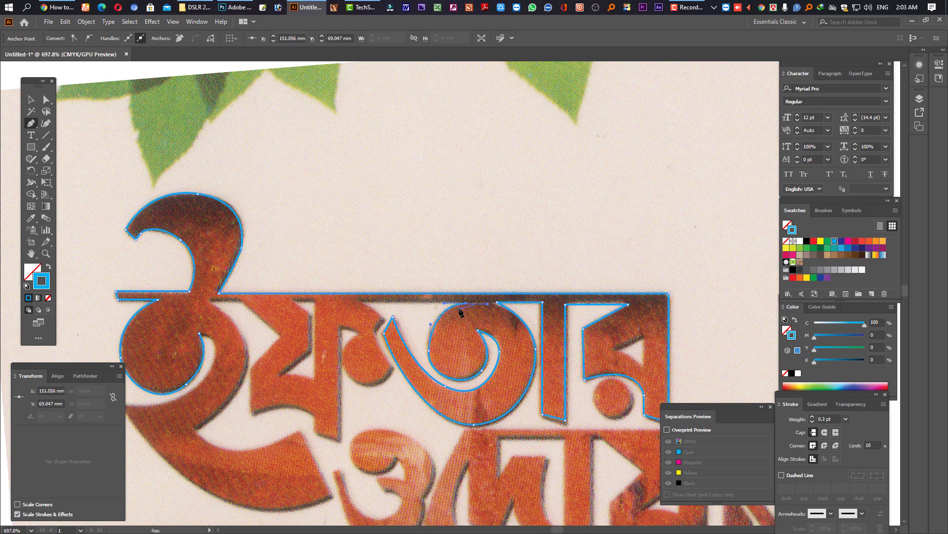
pyautogui.press('ctrl')
pyautogui.hotkey('ctrl', 'z')
pyautogui.moveTo(428, 347); pyautogui.dragTo(426, 329)
pyautogui.moveTo(462, 302); pyautogui.dragTo(482, 301)
pyautogui.click(463, 303)
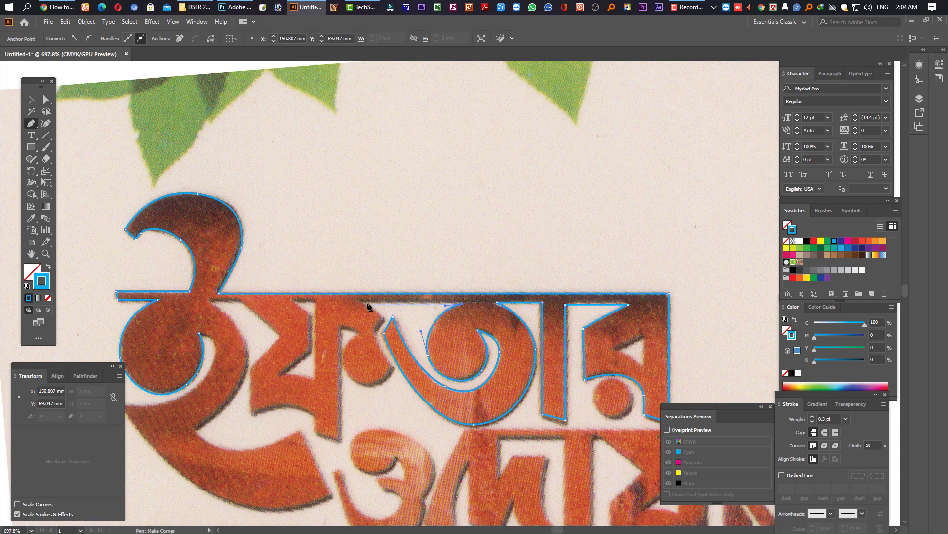
pyautogui.click(360, 303)
pyautogui.click(384, 319)
pyautogui.click(393, 316)
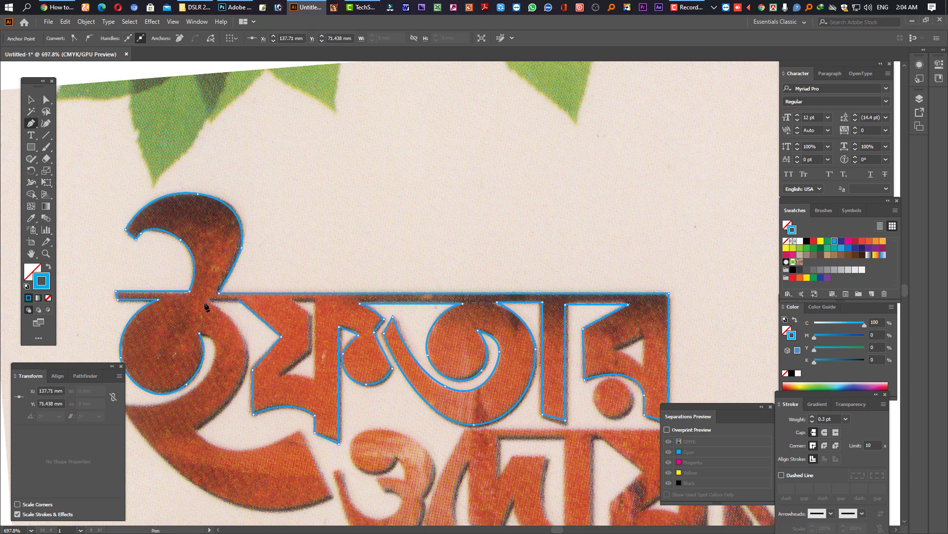
# Step: Trace the first letter's lower tail and close the word outline at its starting anchor
pyautogui.click(211, 300)
pyautogui.moveTo(248, 357)
pyautogui.mouseDown()
pyautogui.moveTo(248, 391)
pyautogui.moveTo(271, 334)
pyautogui.mouseUp()
pyautogui.moveTo(225, 430); pyautogui.dragTo(155, 392)
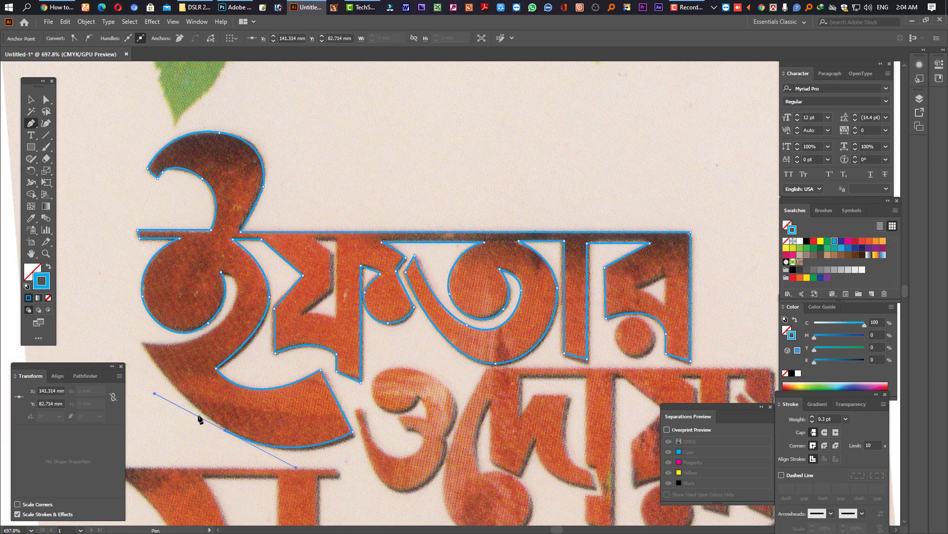
pyautogui.hotkey('ctrl', 'z')
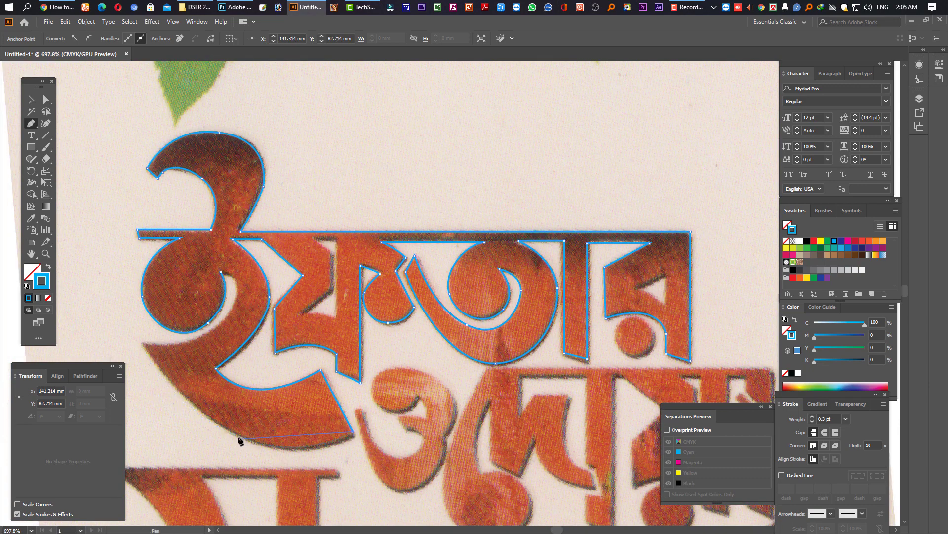
pyautogui.moveTo(234, 431); pyautogui.dragTo(166, 398)
pyautogui.moveTo(142, 342)
pyautogui.mouseDown()
pyautogui.moveTo(230, 317)
pyautogui.moveTo(256, 272)
pyautogui.mouseUp()
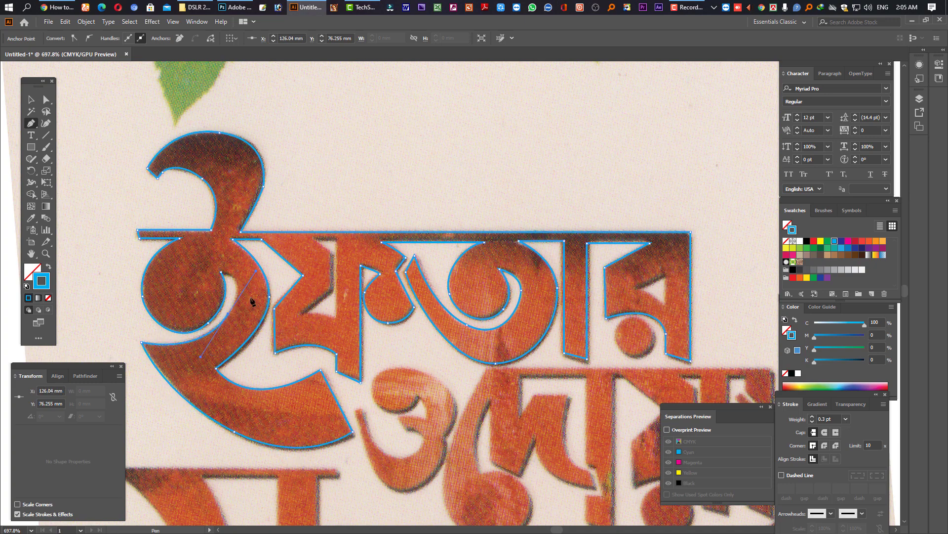
pyautogui.keyDown('alt'); pyautogui.click(229, 313); pyautogui.keyUp('alt')
pyautogui.moveTo(221, 272); pyautogui.dragTo(187, 267)
# Step: Trace the word's first inner hole as a closed four-corner path
pyautogui.scroll(-1, 458, 328)
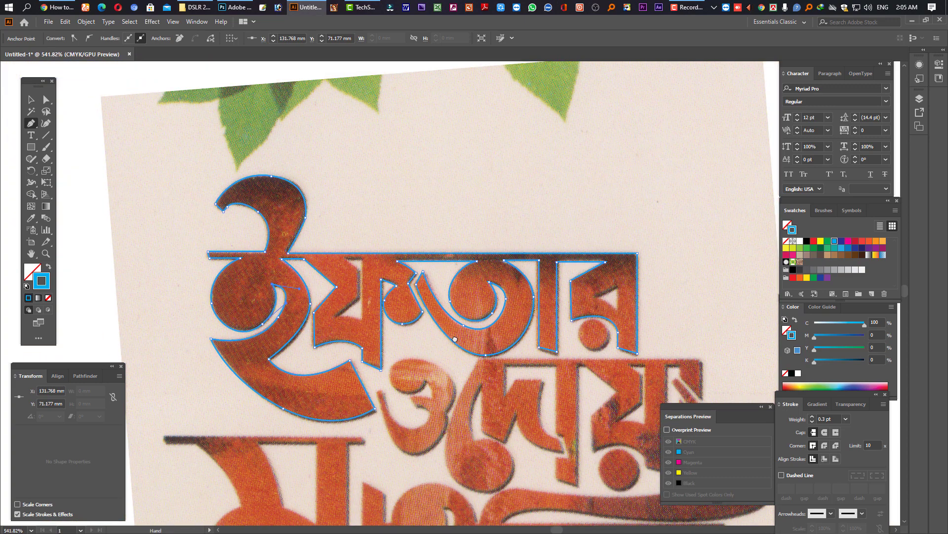
pyautogui.scroll(-1, 360, 295)
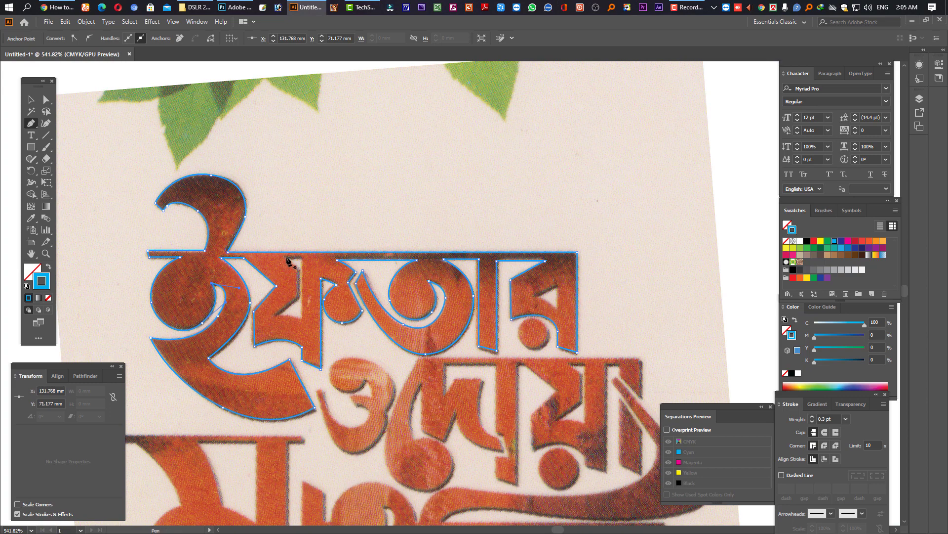
pyautogui.click(287, 257)
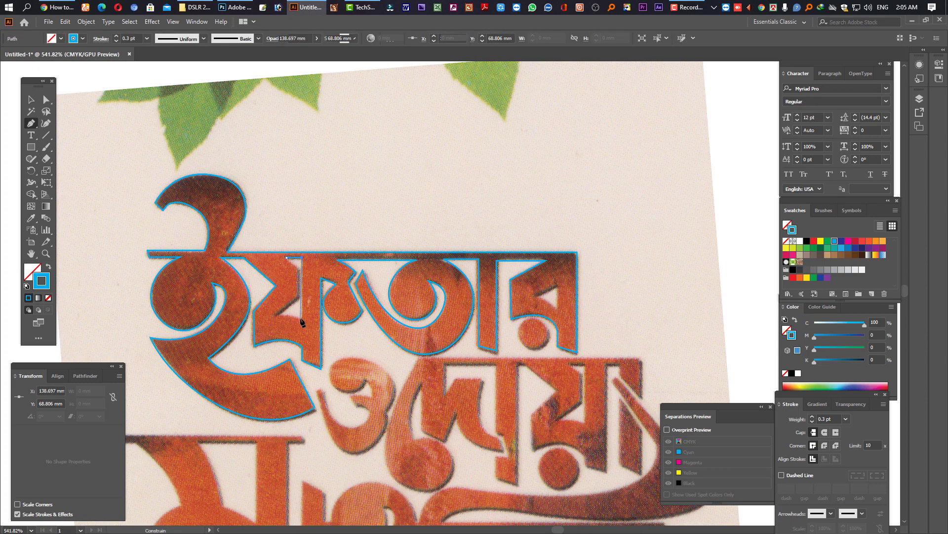
pyautogui.click(301, 319)
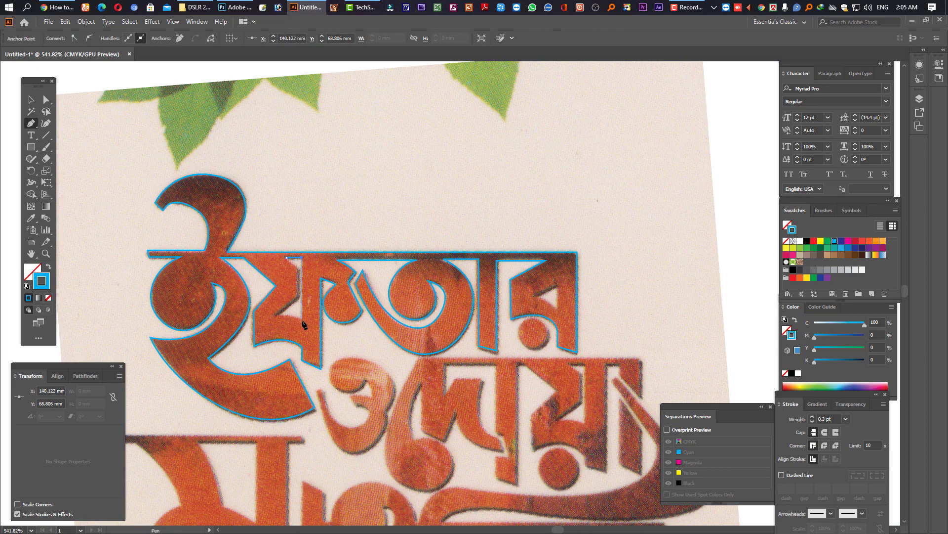
pyautogui.click(276, 315)
pyautogui.click(298, 298)
pyautogui.click(286, 257)
# Step: Trace the triangular gap in the last letter as a closed path with one curved corner
pyautogui.click(557, 285)
pyautogui.click(558, 309)
pyautogui.moveTo(532, 295); pyautogui.dragTo(524, 295)
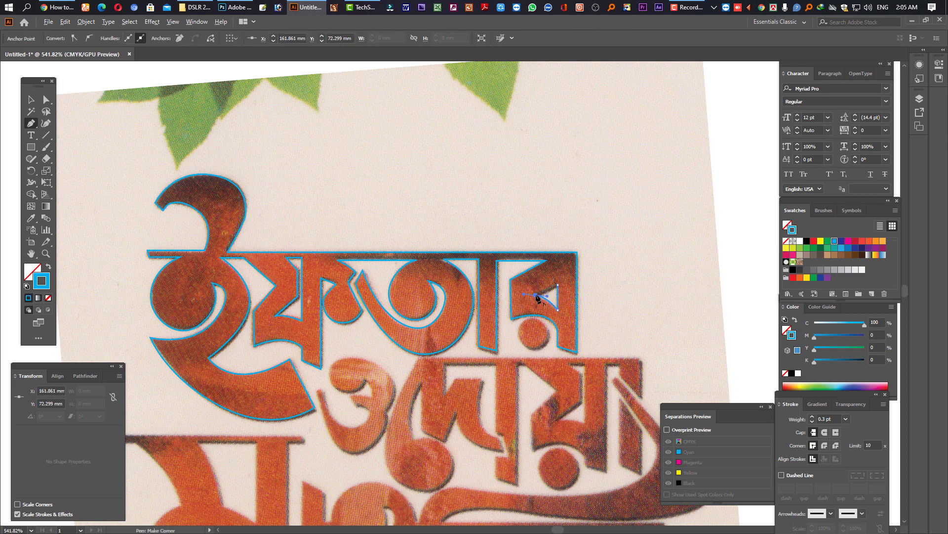
pyautogui.click(557, 285)
# Step: Trace the round opening around the last letter's dot as a closed curved path
pyautogui.keyDown('alt'); pyautogui.scroll(1, 542, 340); pyautogui.keyUp('alt')
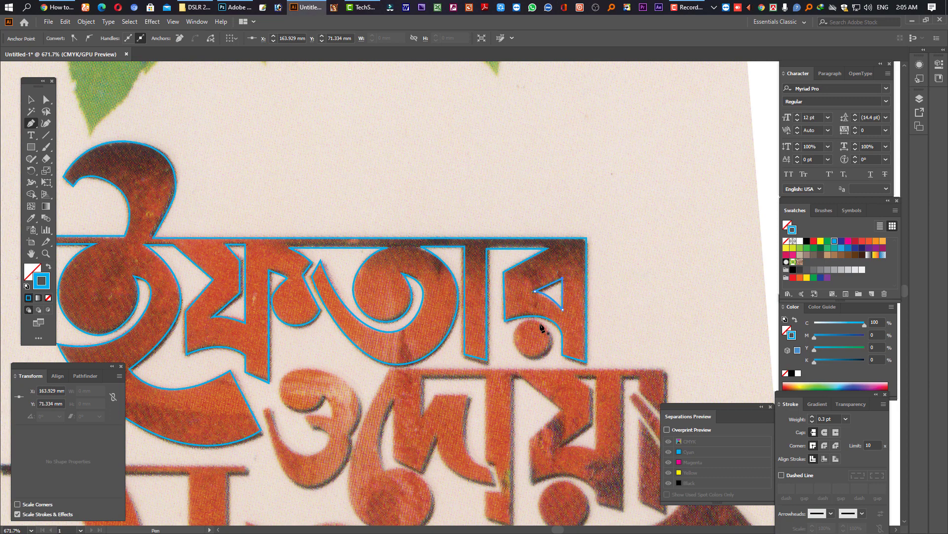
pyautogui.click(540, 325)
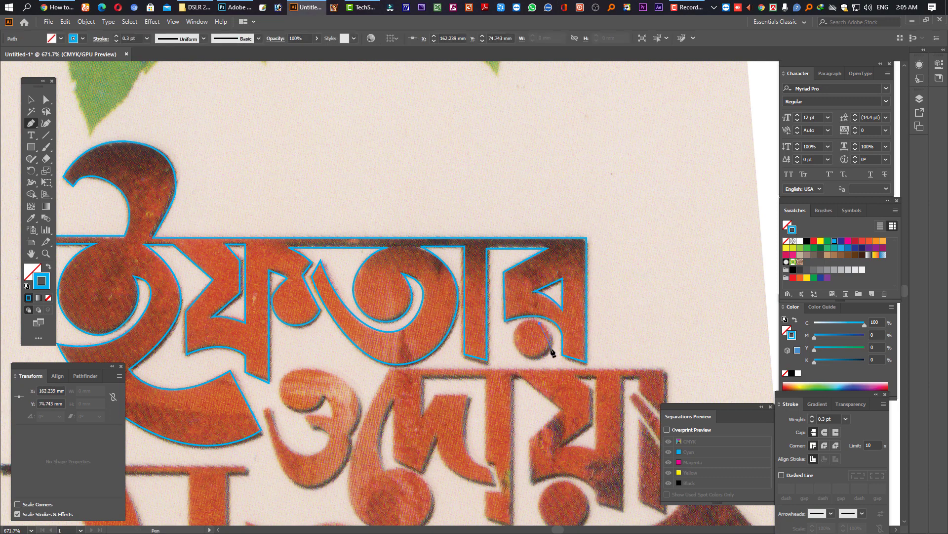
pyautogui.click(541, 366)
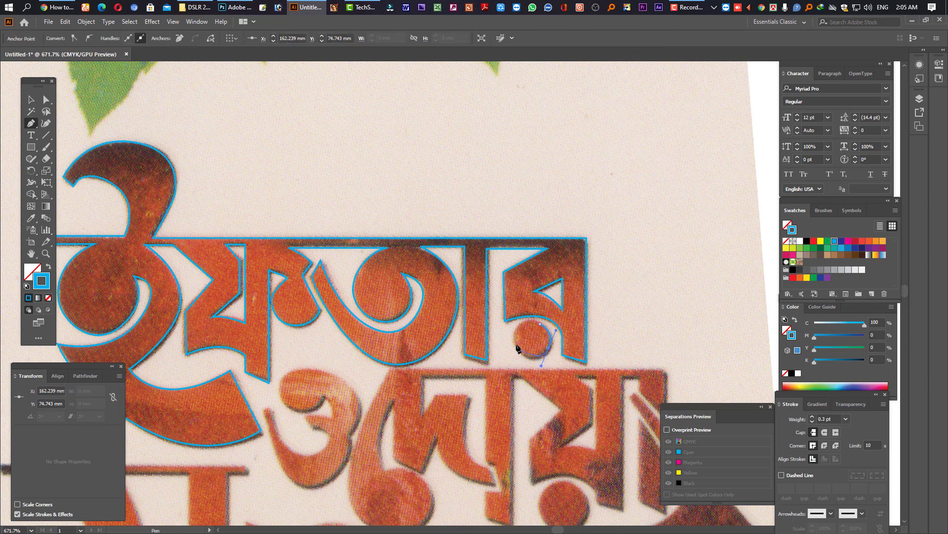
pyautogui.moveTo(518, 354)
pyautogui.mouseDown()
pyautogui.moveTo(516, 339)
pyautogui.moveTo(545, 330)
pyautogui.mouseUp()
pyautogui.click(541, 325)
pyautogui.click(541, 326)
# Step: Select the traced word and move it beside the reference image
pyautogui.scroll(-3, 83, 148)
pyautogui.press('v')
pyautogui.click(265, 254)
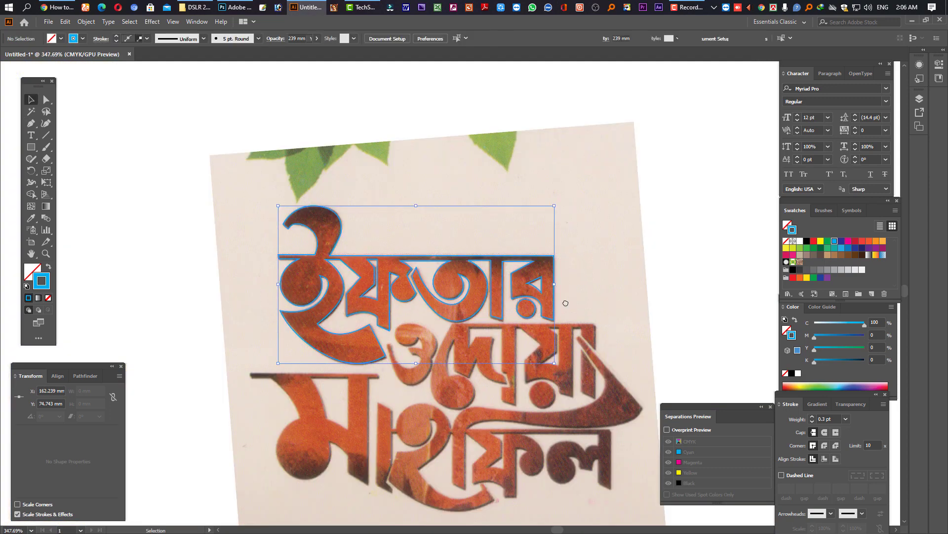
pyautogui.moveTo(447, 256)
pyautogui.mouseDown()
pyautogui.moveTo(633, 311)
pyautogui.moveTo(270, 311)
pyautogui.mouseUp()
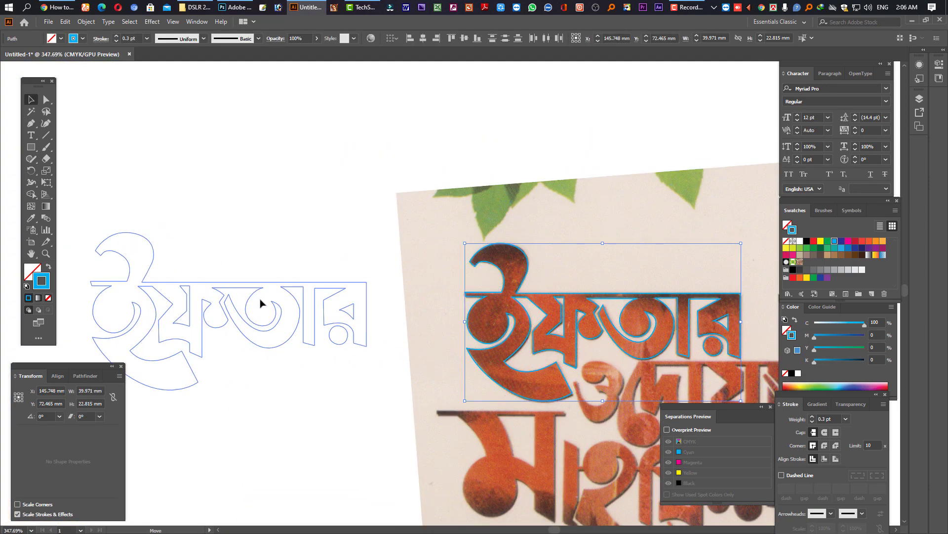
# Step: Fill the word solid red with no outline, deselect it, and hide all panels
pyautogui.click(855, 244)
pyautogui.hotkey('shift', 'x')
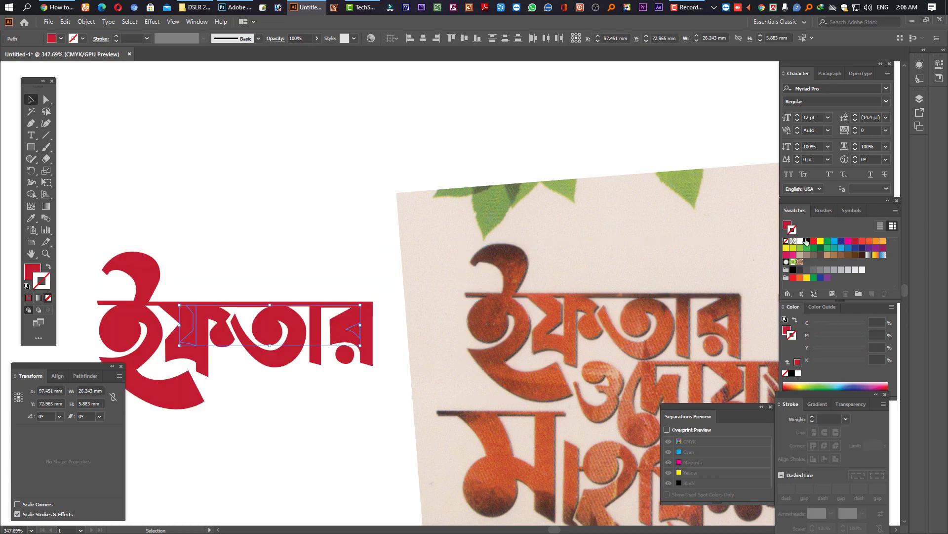
pyautogui.press('x')
pyautogui.click(339, 419)
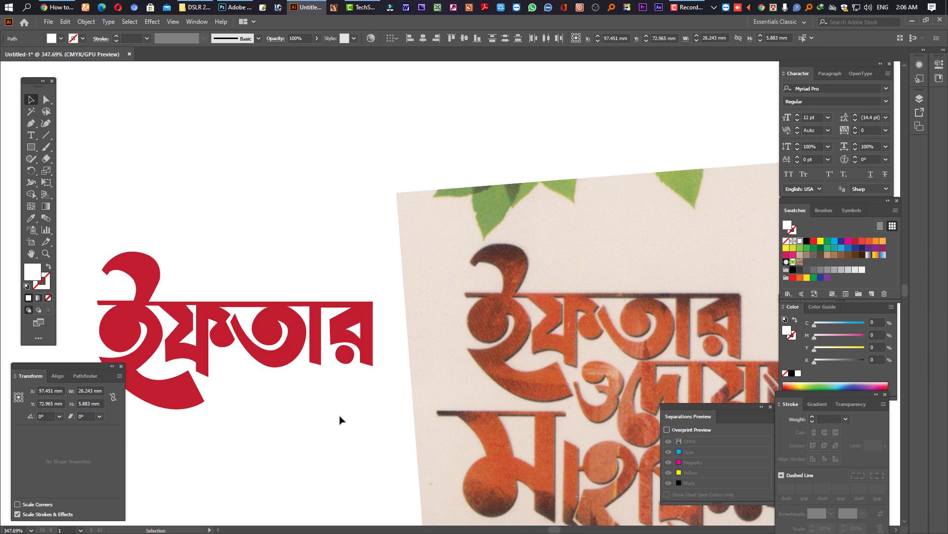
pyautogui.press('Tab')
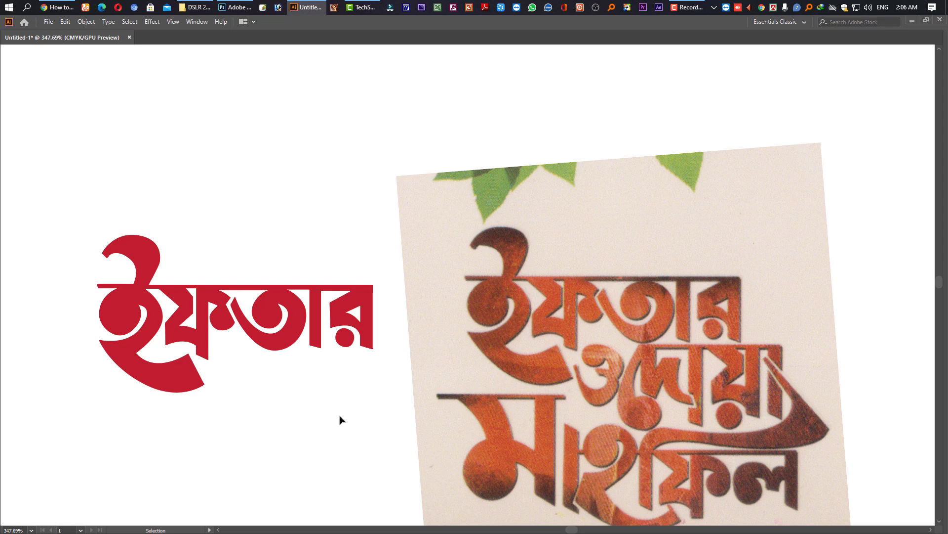
# Step: Show the panels again and inspect the pen tool's anchor-point tool list
pyautogui.press('Tab')
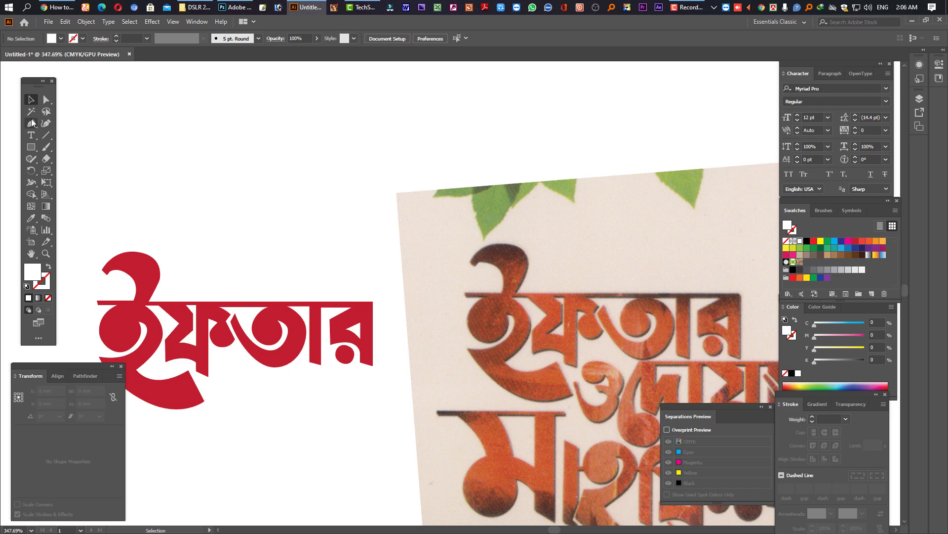
pyautogui.click(32, 123)
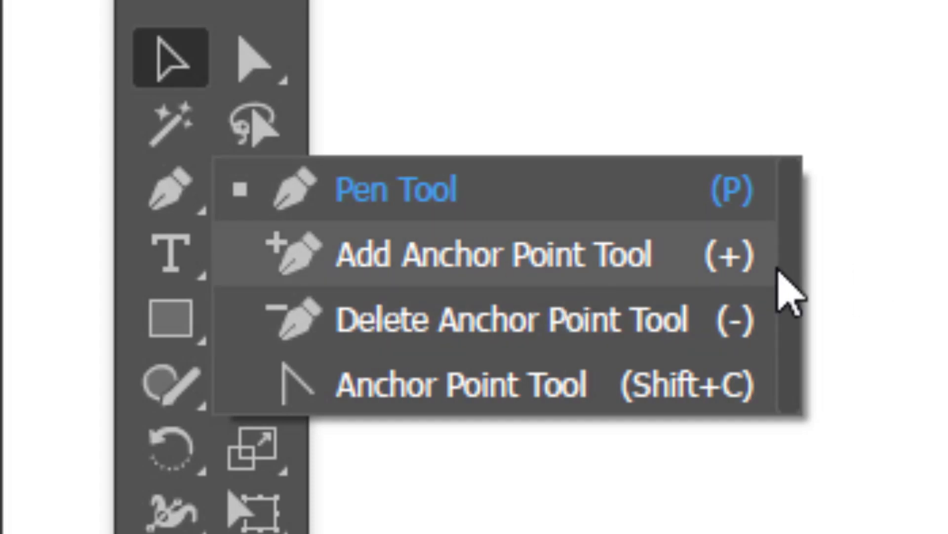
pyautogui.press('Escape')
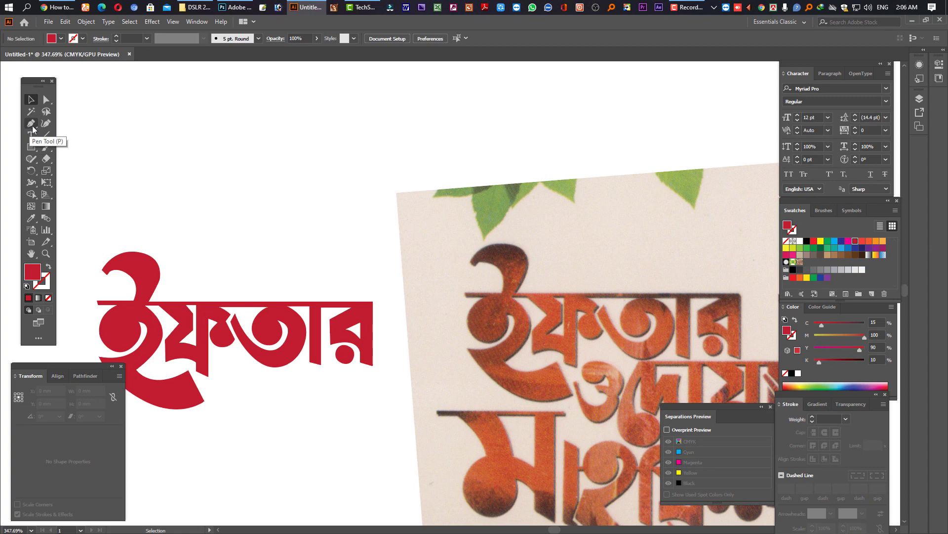
# Step: Draw a closed, curved oval test shape with the Pen tool
pyautogui.click(31, 124)
pyautogui.click(232, 119)
pyautogui.moveTo(305, 144); pyautogui.dragTo(308, 202)
pyautogui.moveTo(227, 202); pyautogui.dragTo(199, 161)
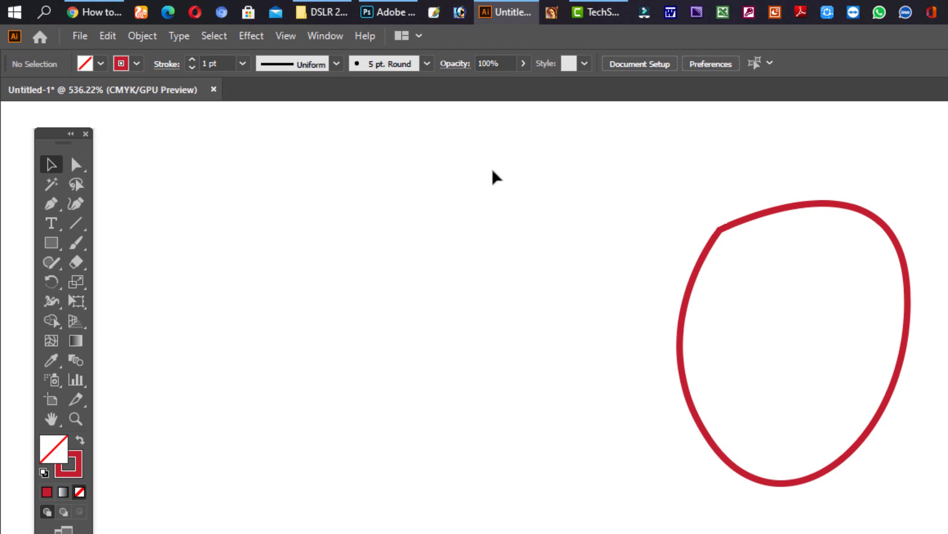
# Step: Direct-select the oval's upper-left corner anchor and show the pen's anchor-point tool options
pyautogui.moveTo(615, 188)
pyautogui.mouseDown()
pyautogui.moveTo(730, 267)
pyautogui.moveTo(242, 253)
pyautogui.mouseUp()
pyautogui.click(76, 164)
pyautogui.moveTo(681, 205); pyautogui.dragTo(724, 255)
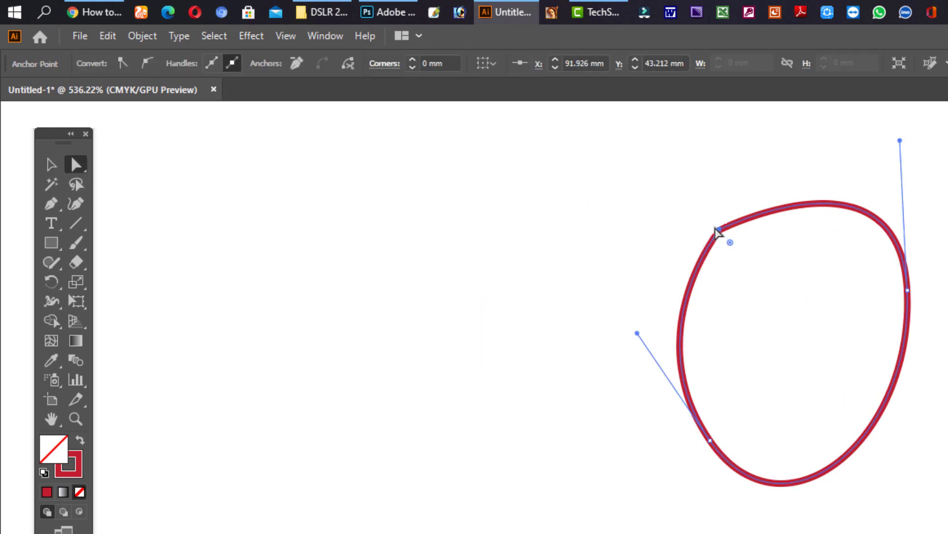
pyautogui.click(719, 229)
pyautogui.click(49, 165)
pyautogui.click(584, 165)
pyautogui.click(909, 306)
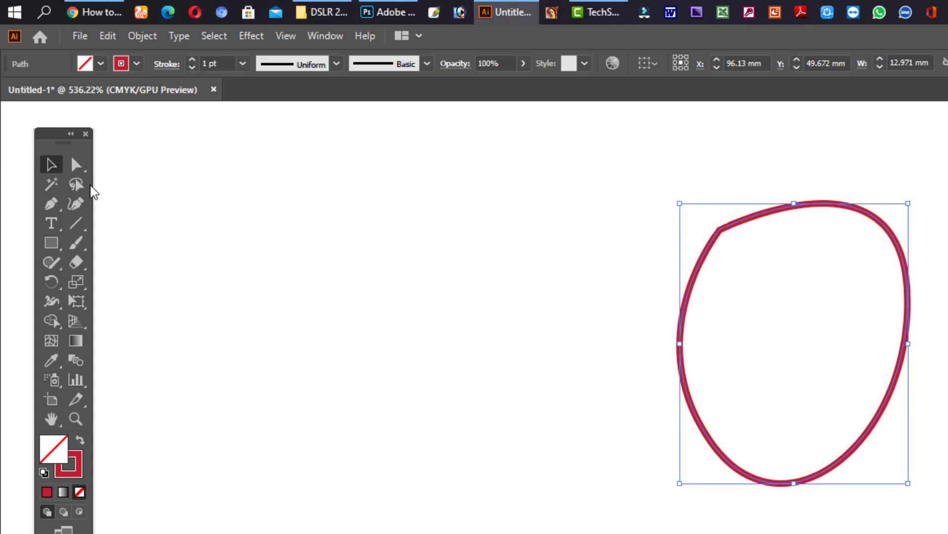
pyautogui.click(82, 171)
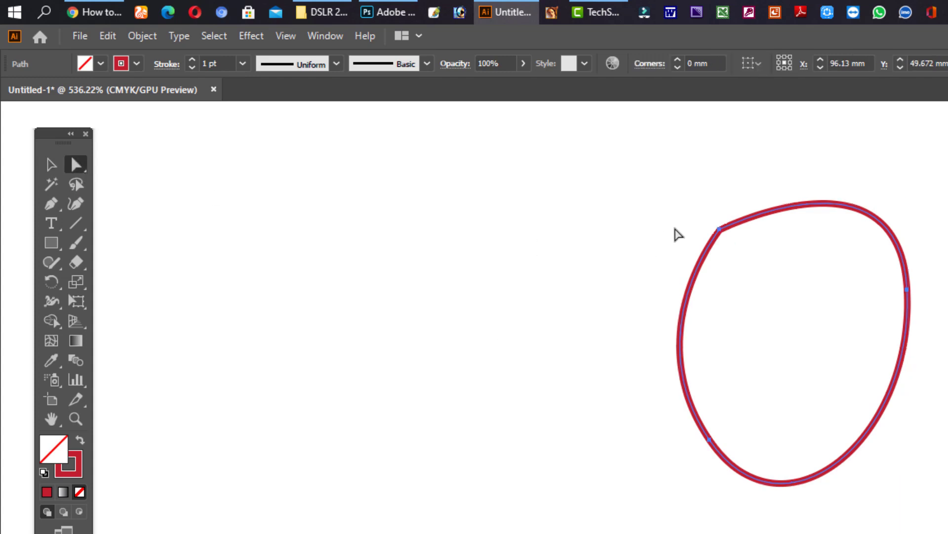
pyautogui.moveTo(682, 216); pyautogui.dragTo(765, 262)
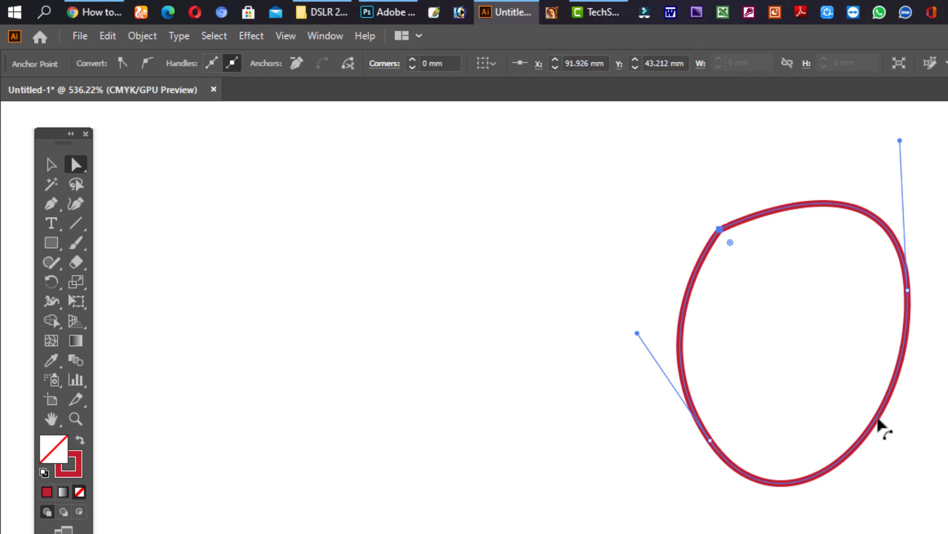
pyautogui.click(60, 206)
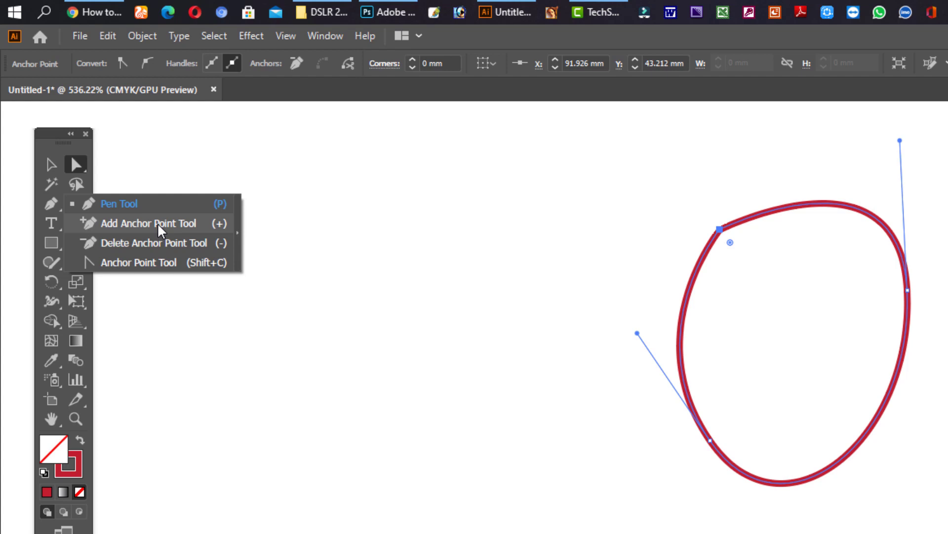
# Step: Add anchor points on the oval's lower-right curve, top and left side
pyautogui.click(157, 223)
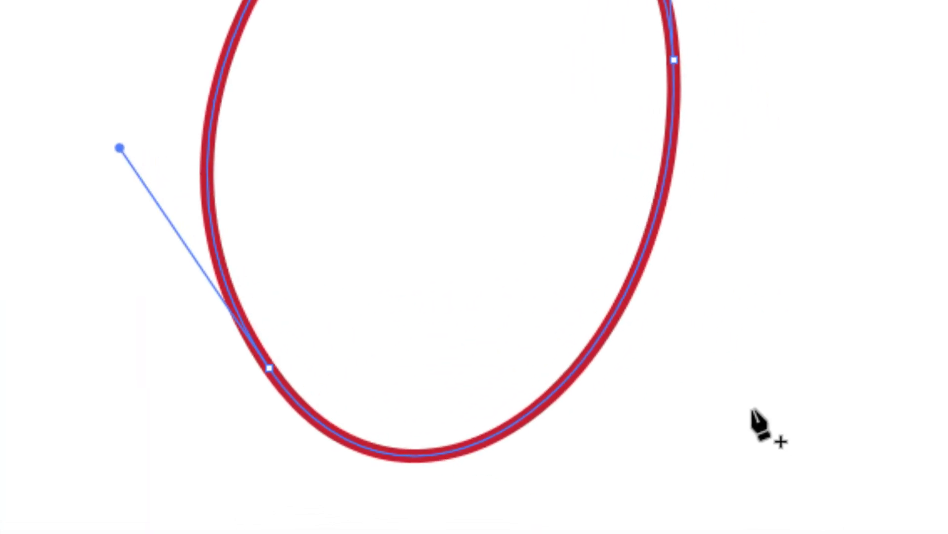
pyautogui.click(617, 309)
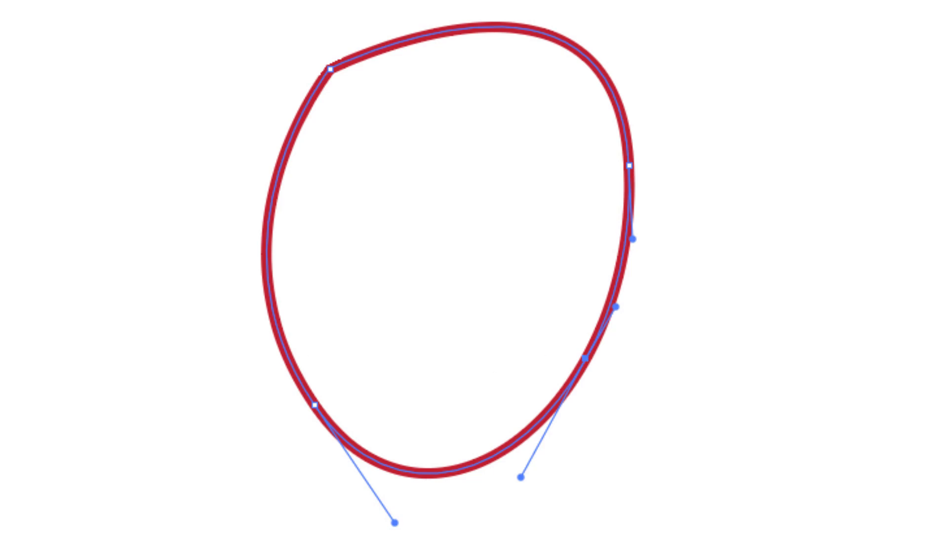
pyautogui.click(539, 32)
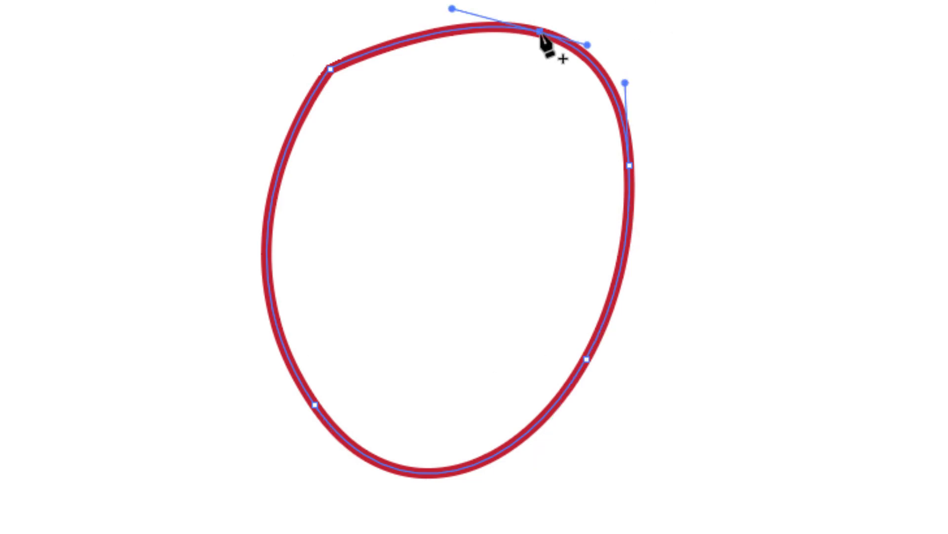
pyautogui.click(269, 214)
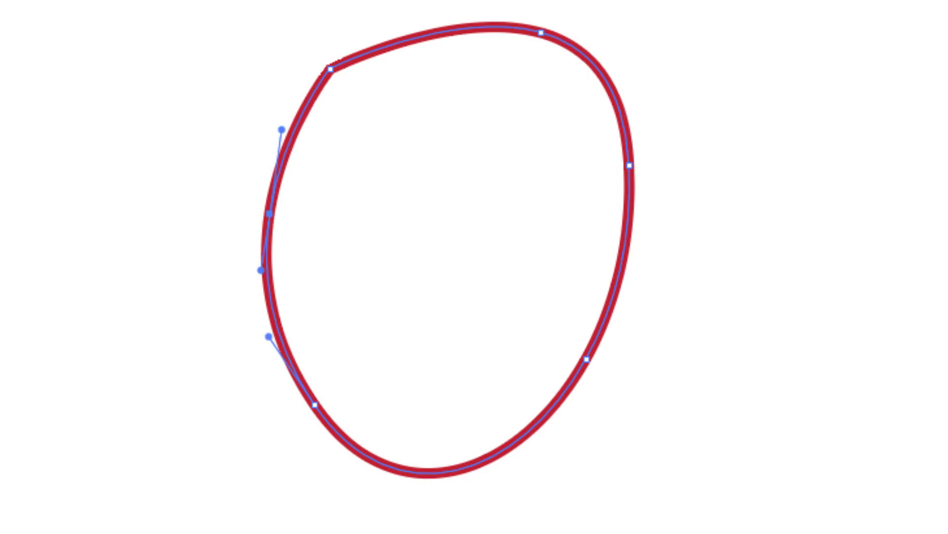
# Step: Select the top-left and lower-right anchors, then show the anchor-point tools again
pyautogui.click(330, 68)
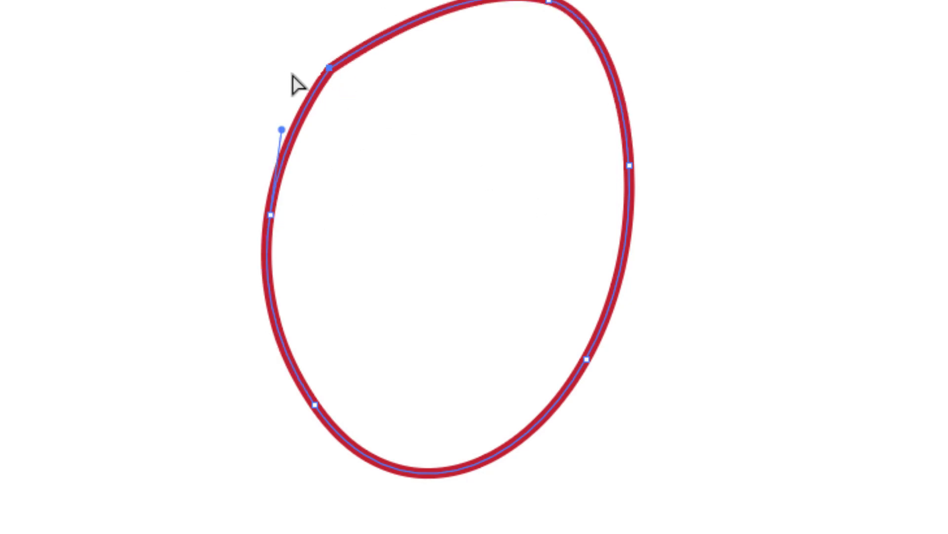
pyautogui.click(724, 393)
pyautogui.moveTo(716, 406); pyautogui.dragTo(451, 288)
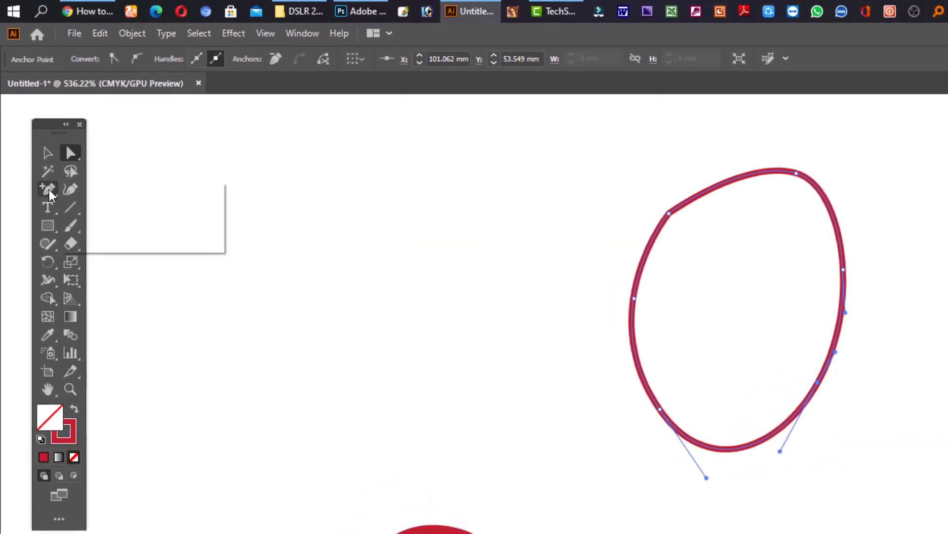
pyautogui.moveTo(30, 123); pyautogui.dragTo(52, 133)
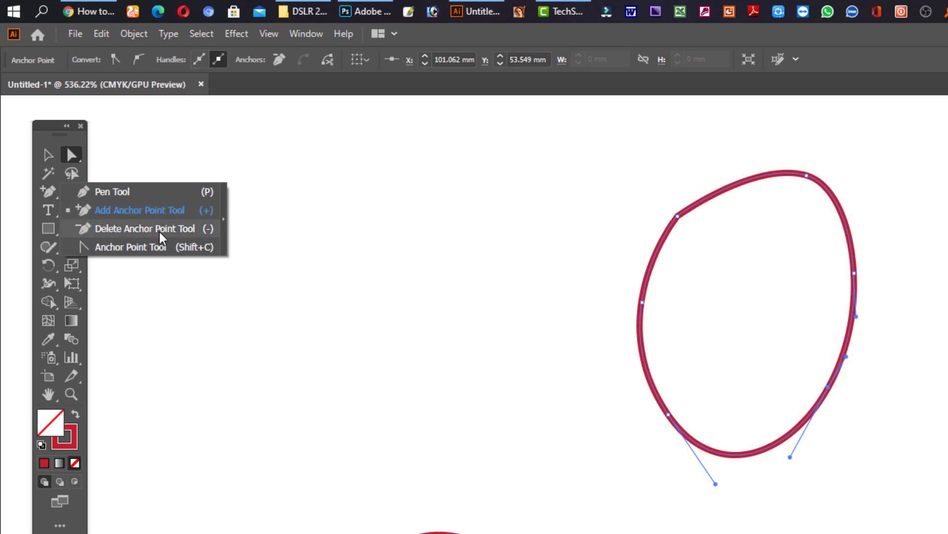
# Step: Delete the loop's lower-right, left-side and top-right anchors with the Delete Anchor Point Tool
pyautogui.click(159, 230)
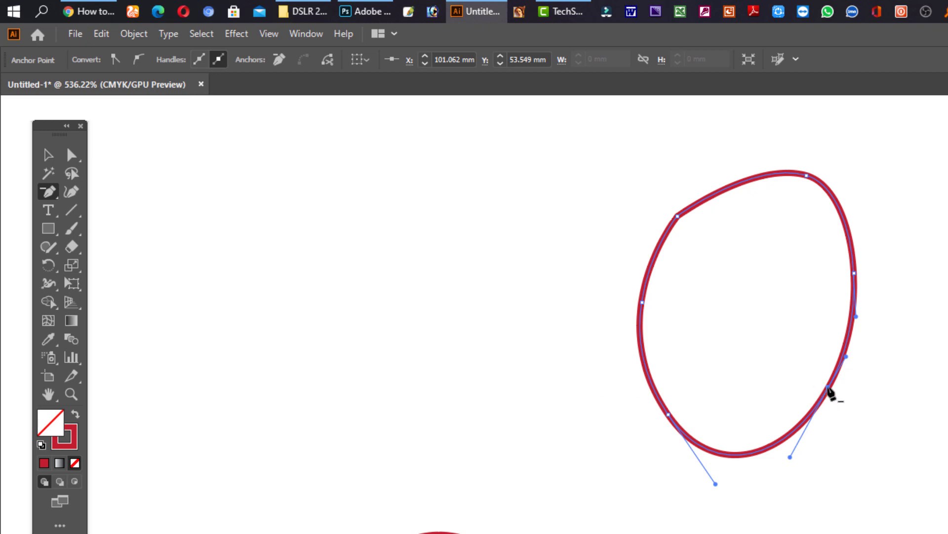
pyautogui.click(829, 388)
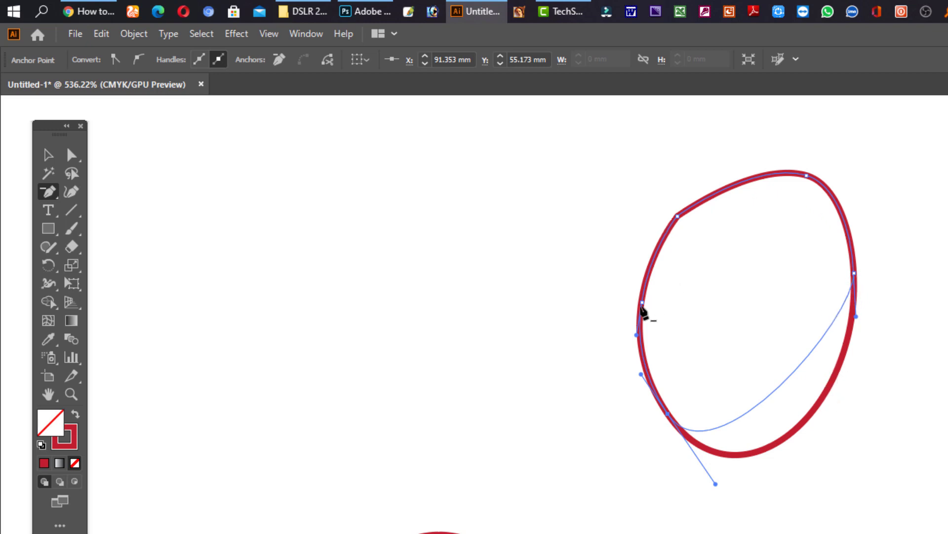
pyautogui.click(642, 302)
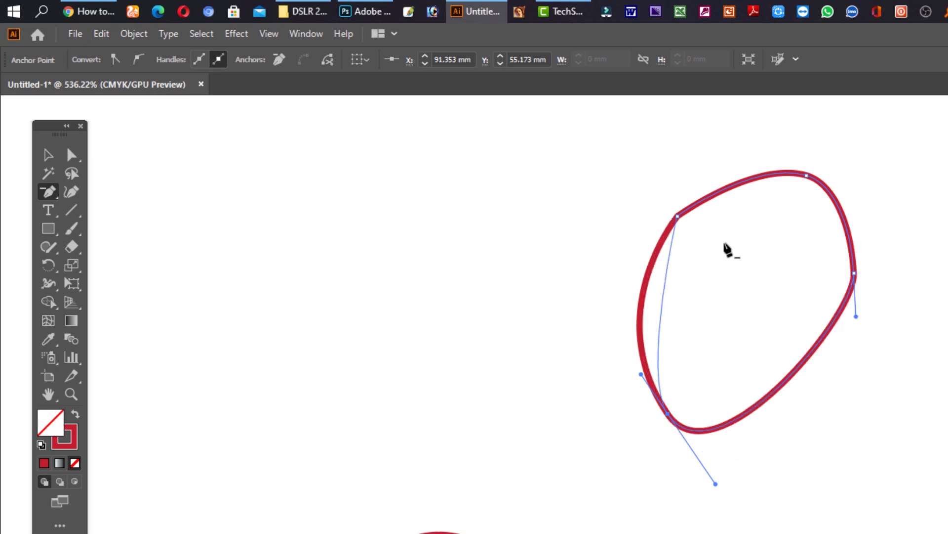
pyautogui.click(807, 176)
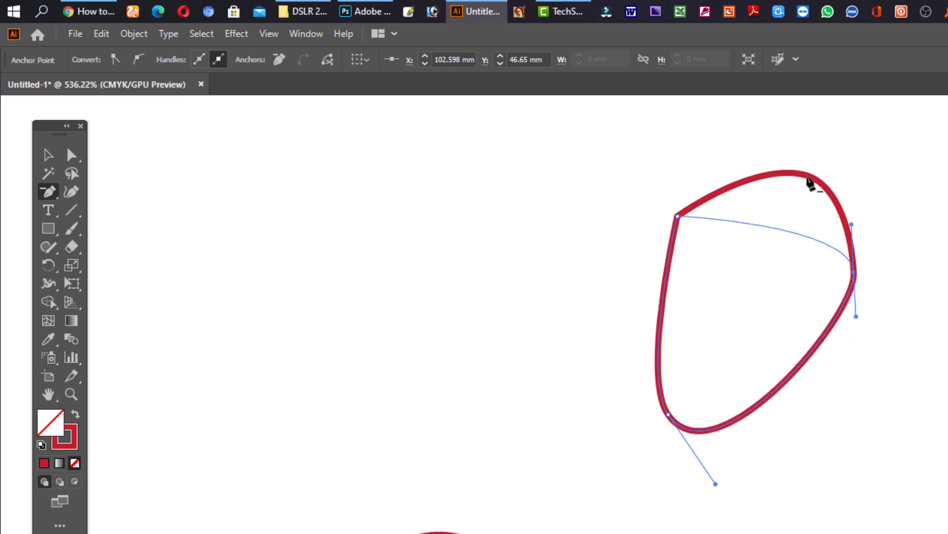
# Step: Reselect the reshaped loop and return to the Delete Anchor Point Tool
pyautogui.click(49, 157)
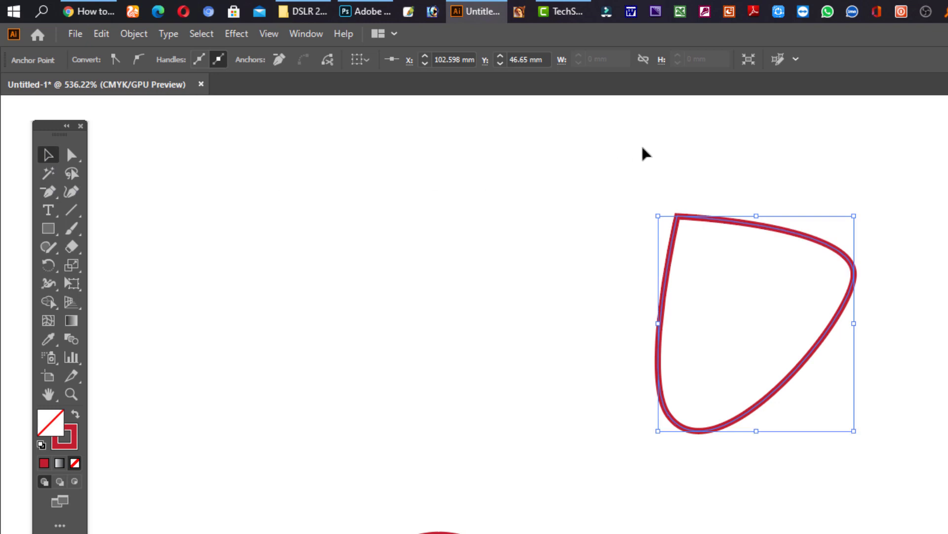
pyautogui.click(787, 262)
pyautogui.click(830, 311)
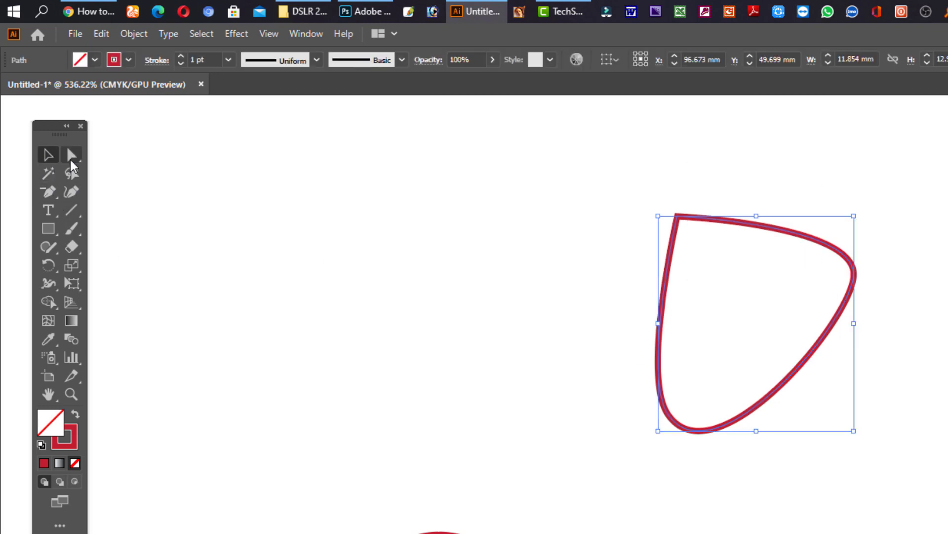
pyautogui.click(71, 156)
pyautogui.click(48, 191)
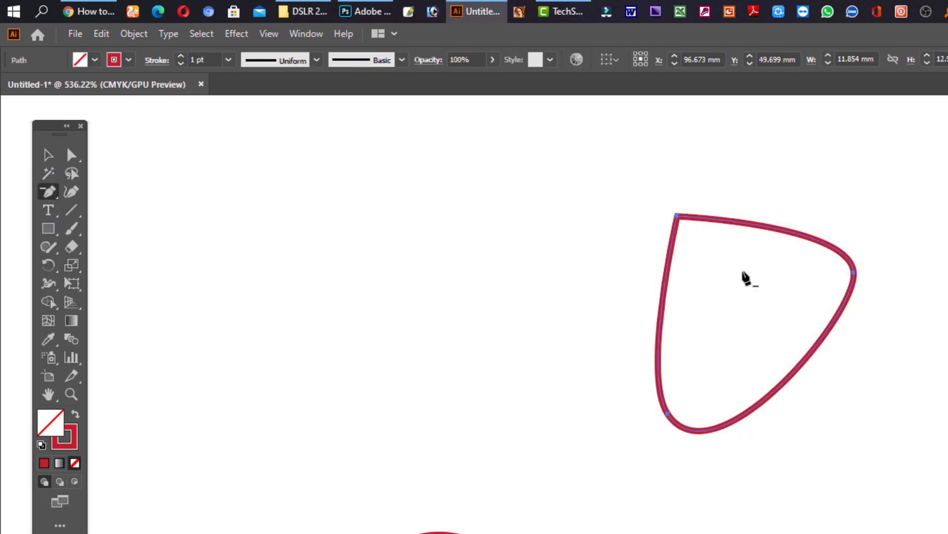
# Step: Dismiss the anchor-point warning and delete the loop's right and bottom anchors
pyautogui.click(779, 270)
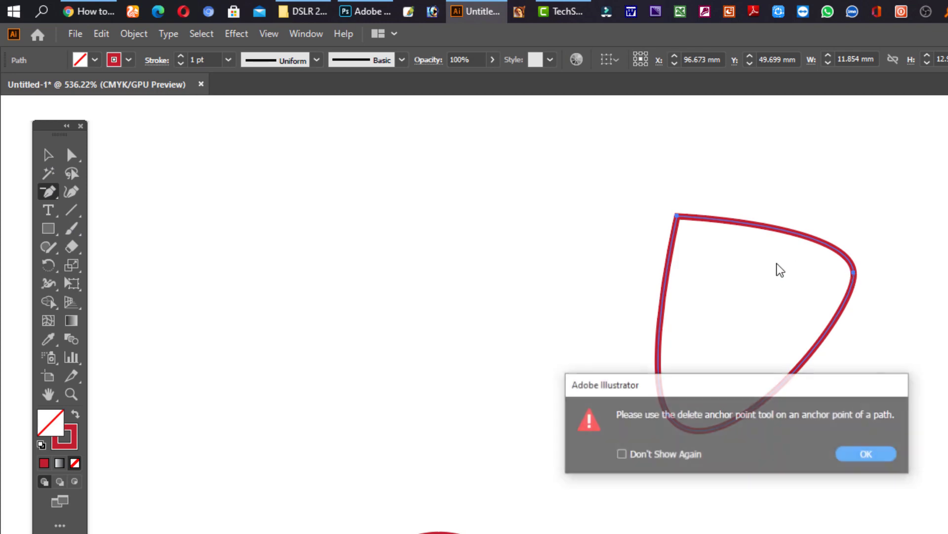
pyautogui.click(866, 453)
pyautogui.click(854, 274)
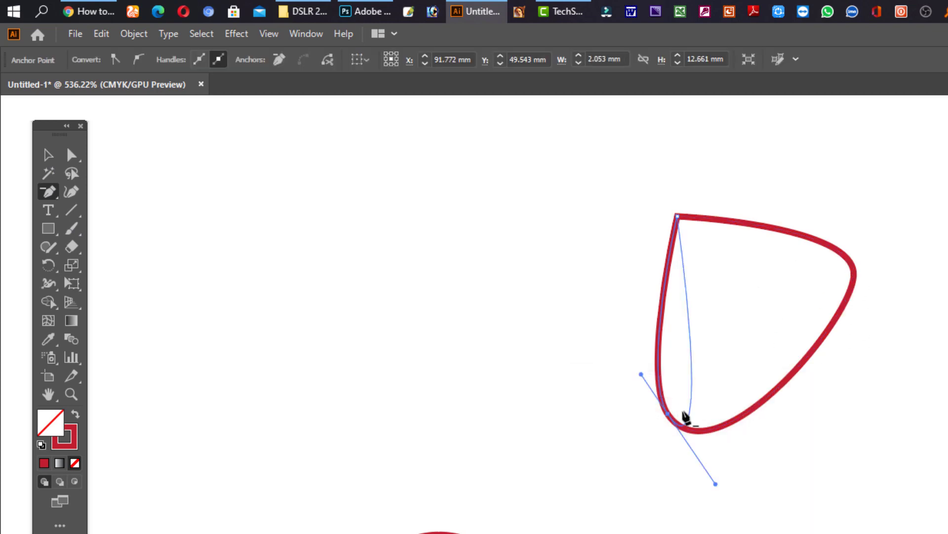
pyautogui.click(669, 415)
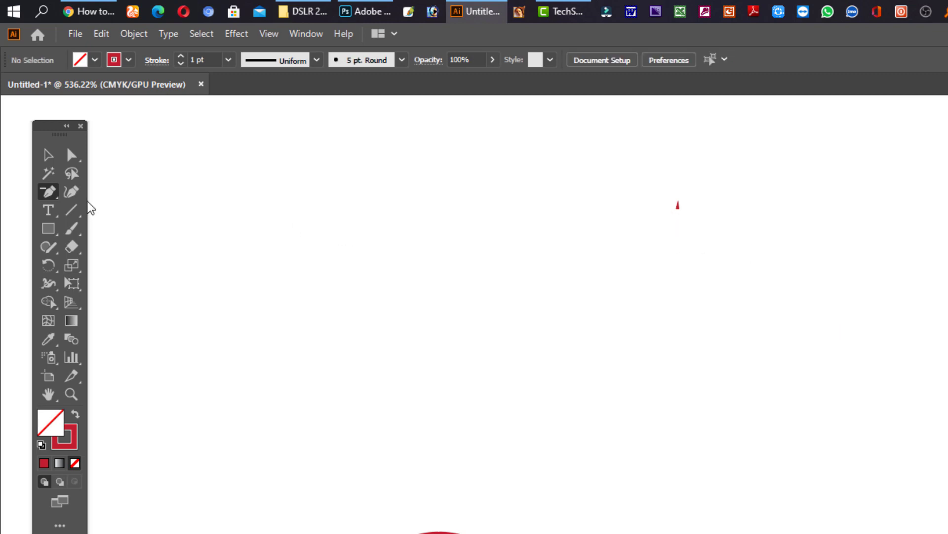
pyautogui.click(49, 155)
# Step: Zoom out and draw a closed four-corner rectangle with the regular Pen Tool
pyautogui.scroll(1, 842, 263)
pyautogui.scroll(-1, 791, 291)
pyautogui.scroll(-1, 637, 273)
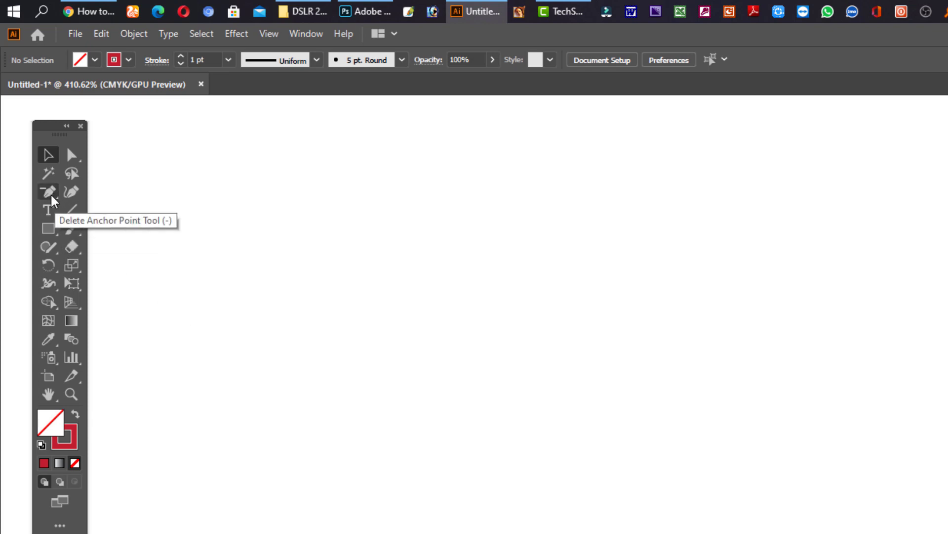
pyautogui.click(53, 197)
pyautogui.click(88, 193)
pyautogui.click(359, 230)
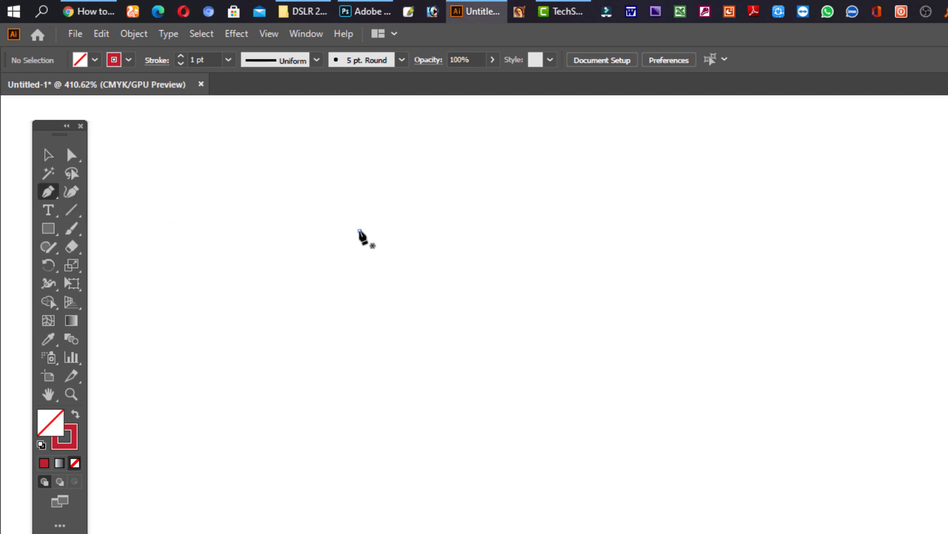
pyautogui.click(546, 230)
pyautogui.click(546, 384)
pyautogui.click(360, 385)
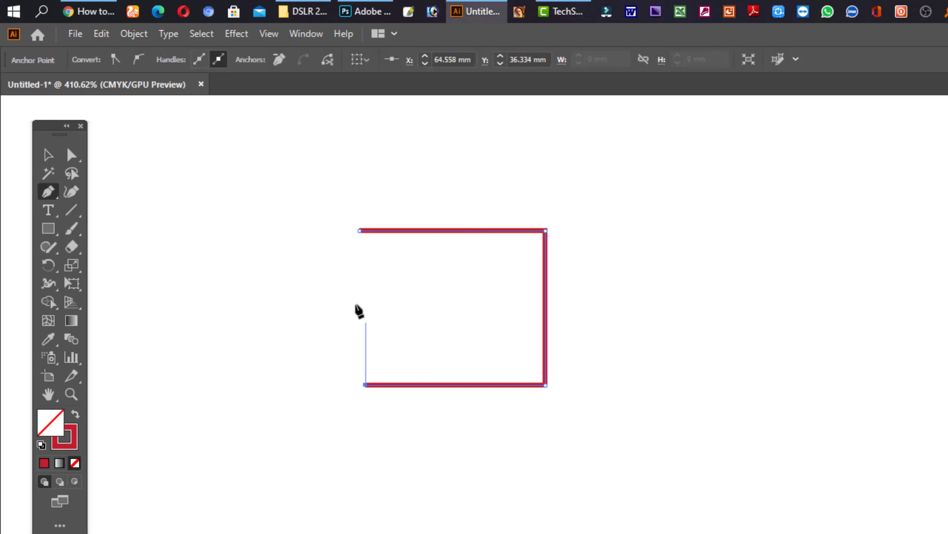
pyautogui.click(359, 230)
# Step: Direct-select the rectangle's top-right corner anchor and show the pen variants
pyautogui.keyDown('ctrl'); pyautogui.click(576, 390); pyautogui.keyUp('ctrl')
pyautogui.click(546, 333)
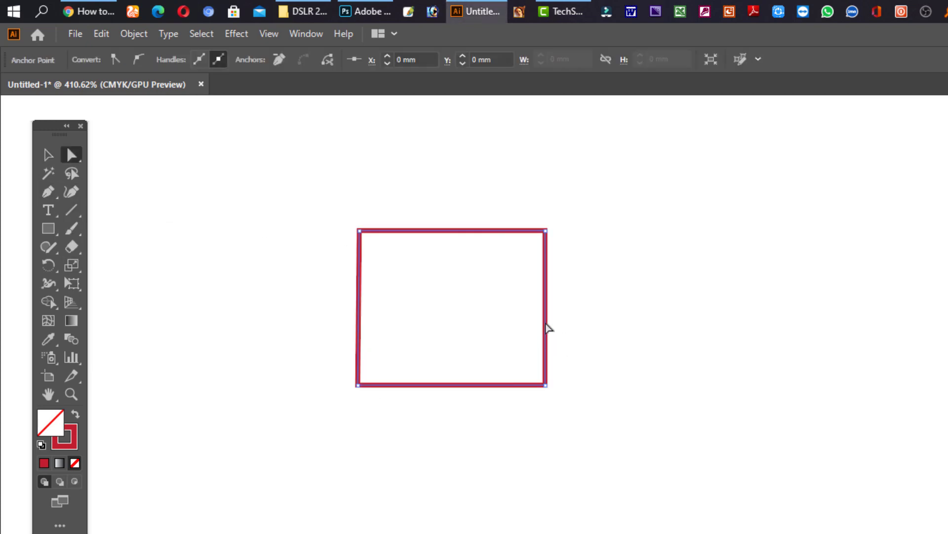
pyautogui.click(545, 230)
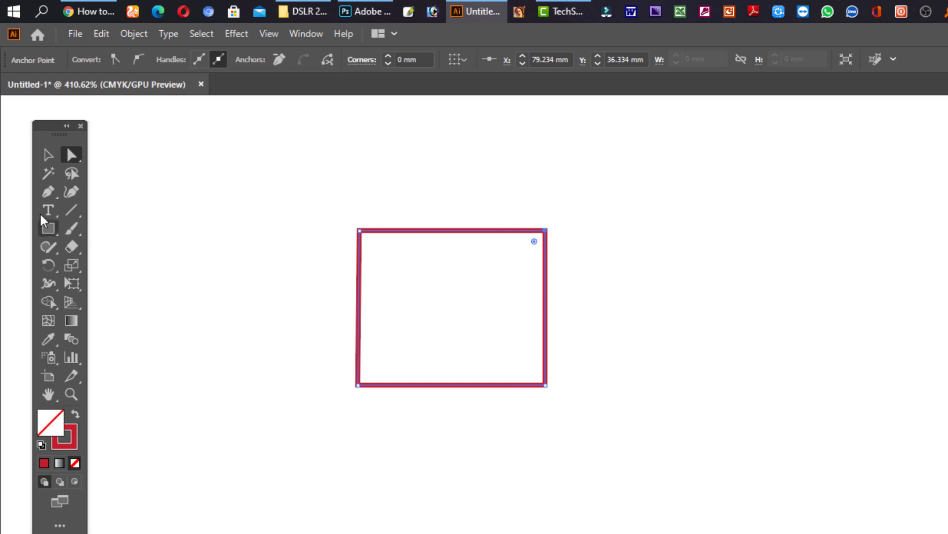
pyautogui.click(48, 194)
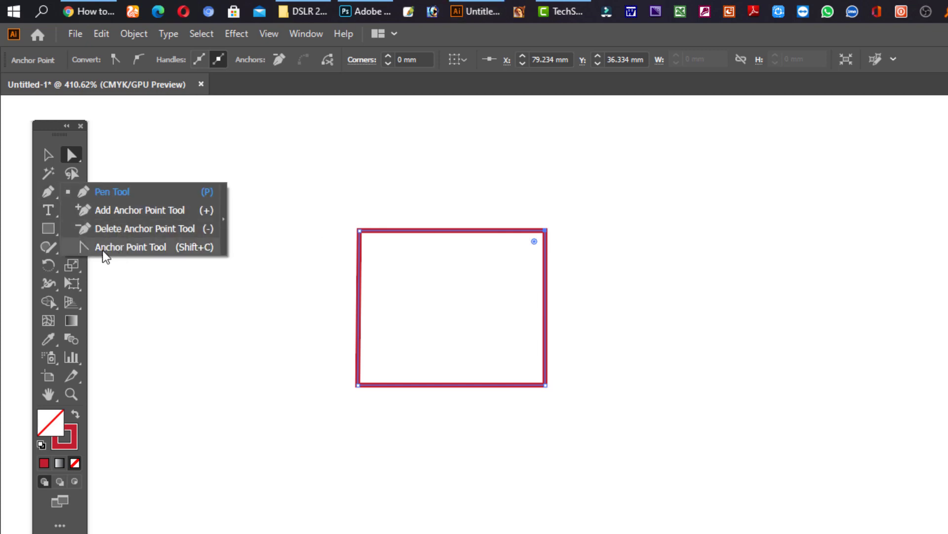
# Step: Convert the top-right corner into a smooth point by pulling out curve handles
pyautogui.click(131, 250)
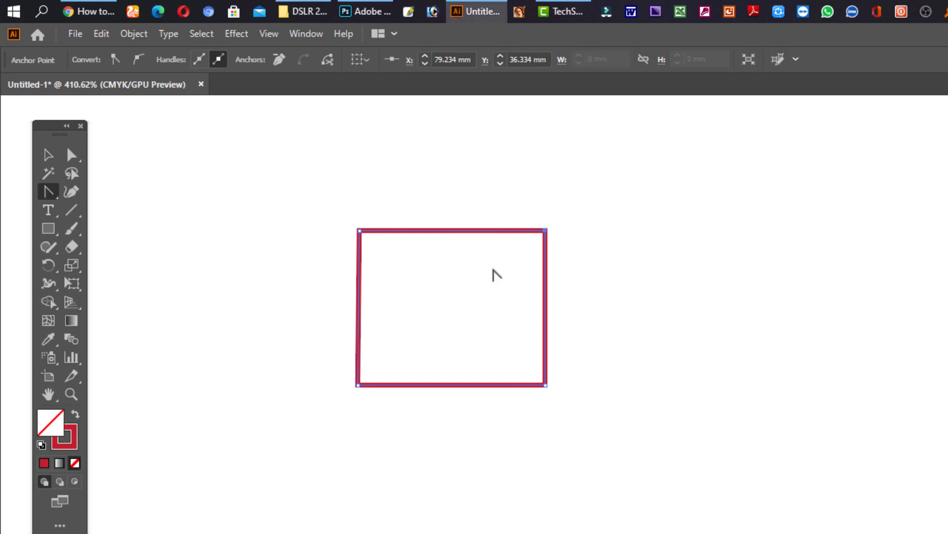
pyautogui.moveTo(545, 231); pyautogui.dragTo(596, 319)
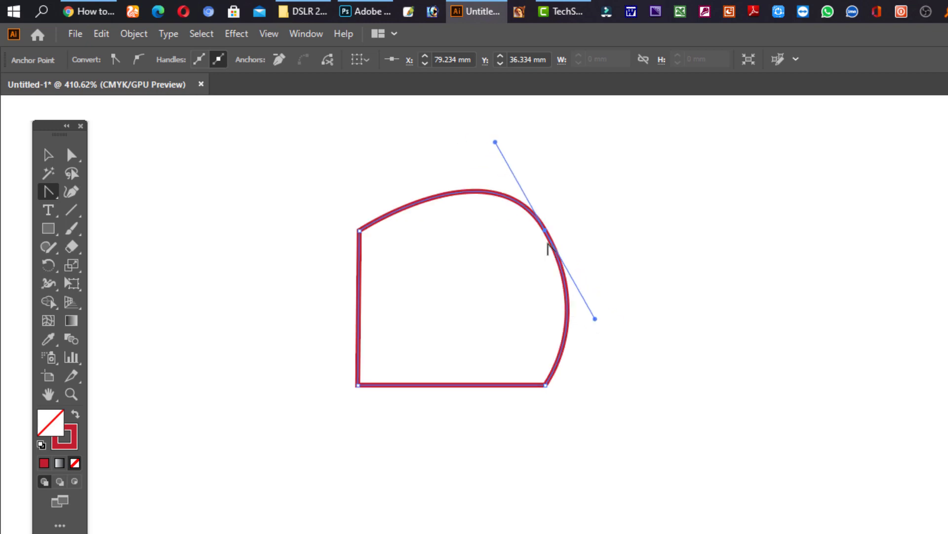
pyautogui.moveTo(545, 232)
pyautogui.mouseDown()
pyautogui.moveTo(544, 239)
pyautogui.moveTo(567, 220)
pyautogui.mouseUp()
pyautogui.hotkey('ctrl', 'z')
pyautogui.hotkey('ctrl', 'z')
pyautogui.hotkey('ctrl', 'z')
# Step: Direct-select the converted anchor and drag it up-right to widen the bulge
pyautogui.click(73, 155)
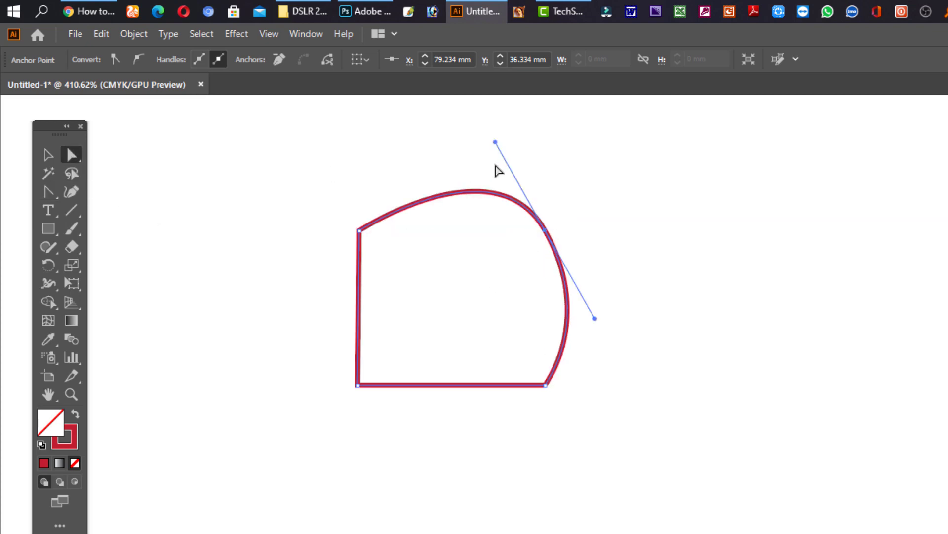
pyautogui.click(621, 286)
pyautogui.click(548, 235)
pyautogui.moveTo(548, 237); pyautogui.dragTo(410, 355)
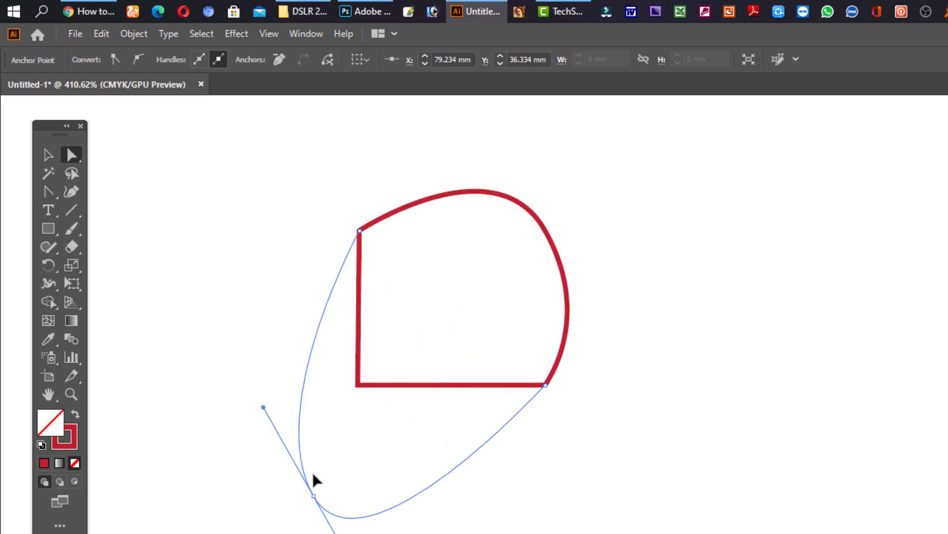
pyautogui.moveTo(316, 505); pyautogui.dragTo(356, 384)
pyautogui.moveTo(572, 237)
pyautogui.mouseDown()
pyautogui.moveTo(557, 213)
pyautogui.moveTo(542, 230)
pyautogui.mouseUp()
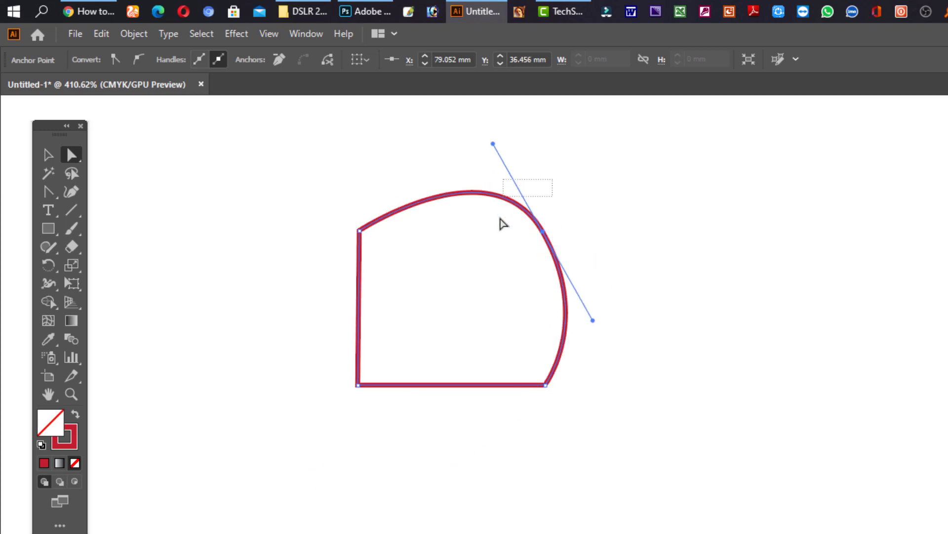
pyautogui.moveTo(540, 180); pyautogui.dragTo(558, 274)
pyautogui.moveTo(514, 165); pyautogui.dragTo(580, 277)
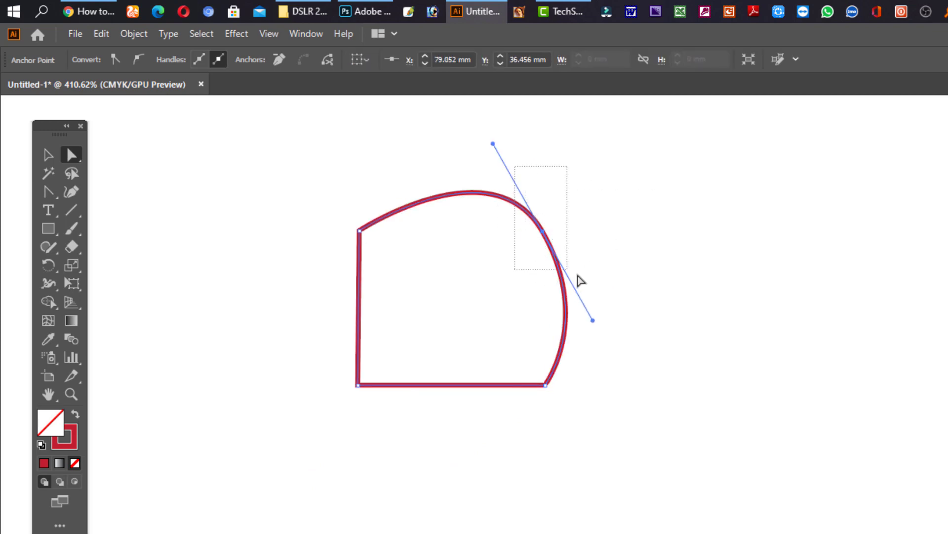
pyautogui.moveTo(543, 231); pyautogui.dragTo(690, 190)
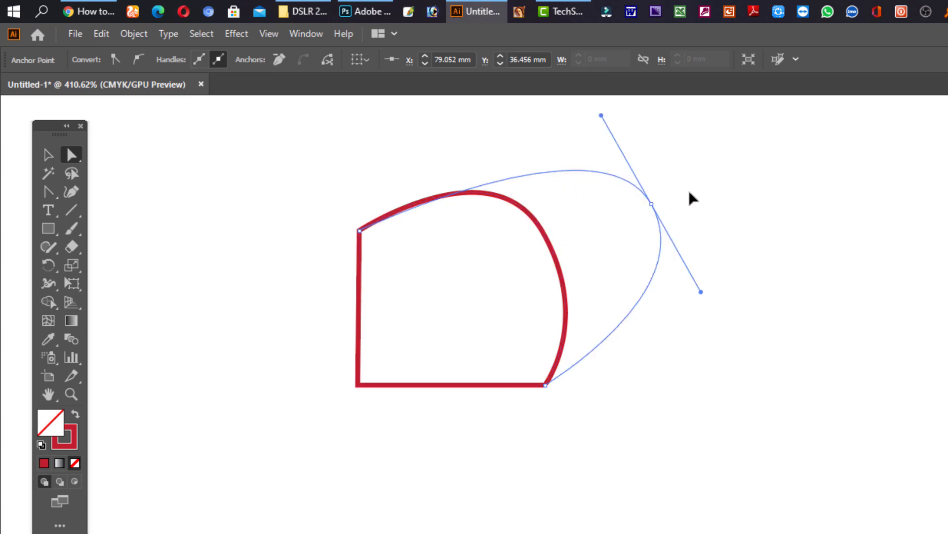
# Step: Select the whole reshaped shape, then deselect it on empty canvas
pyautogui.click(49, 158)
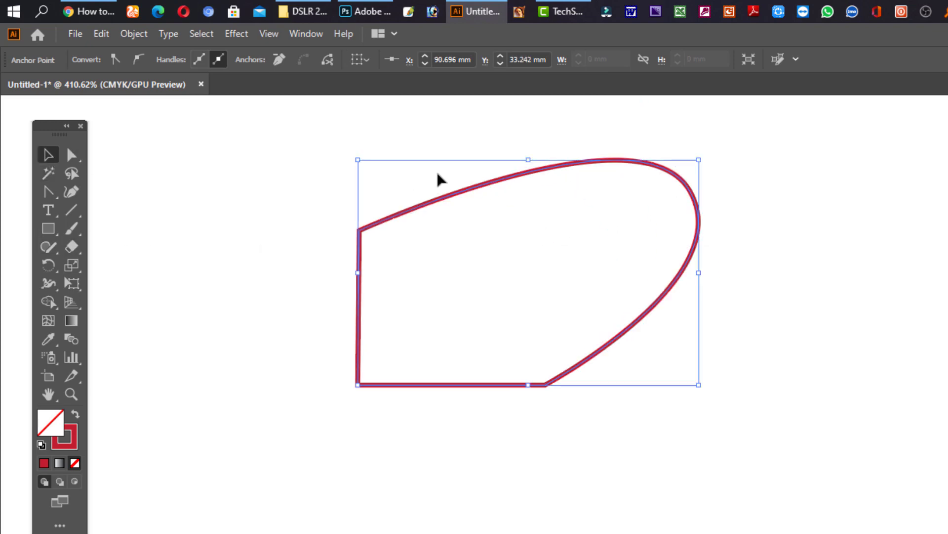
pyautogui.click(437, 180)
pyautogui.click(643, 326)
pyautogui.click(758, 370)
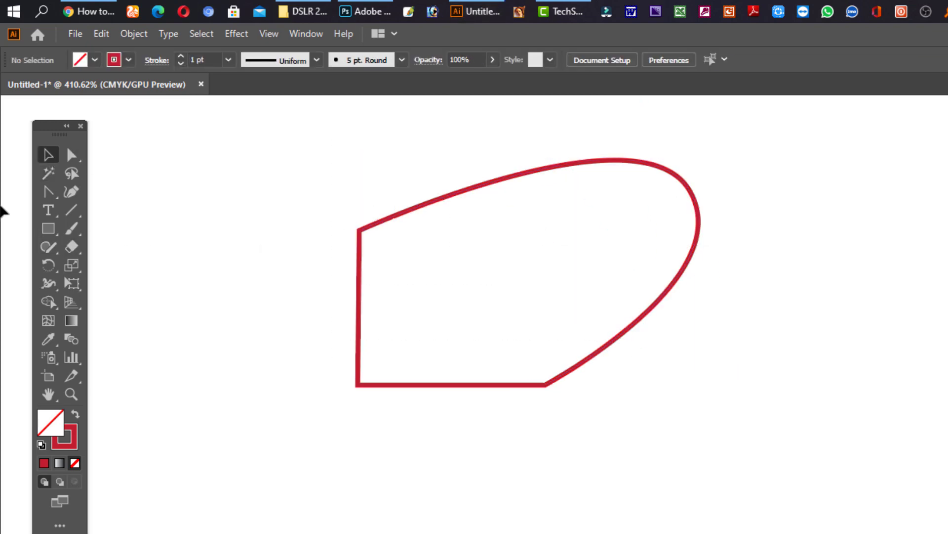
# Step: Choose the regular Pen Tool and zoom out to show the test shape, red word and reference
pyautogui.click(49, 193)
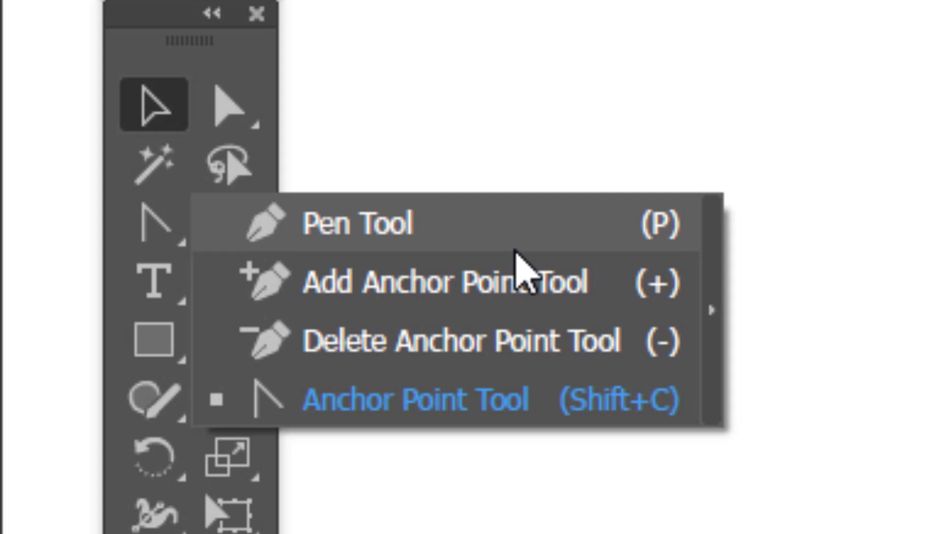
pyautogui.click(614, 221)
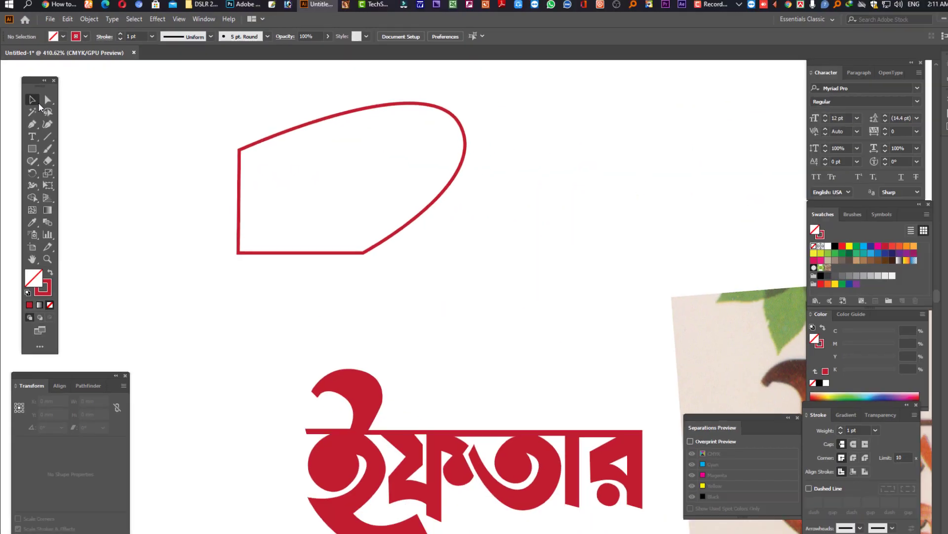
pyautogui.scroll(-1, 478, 283)
pyautogui.scroll(-1, 465, 291)
pyautogui.scroll(-1, 454, 295)
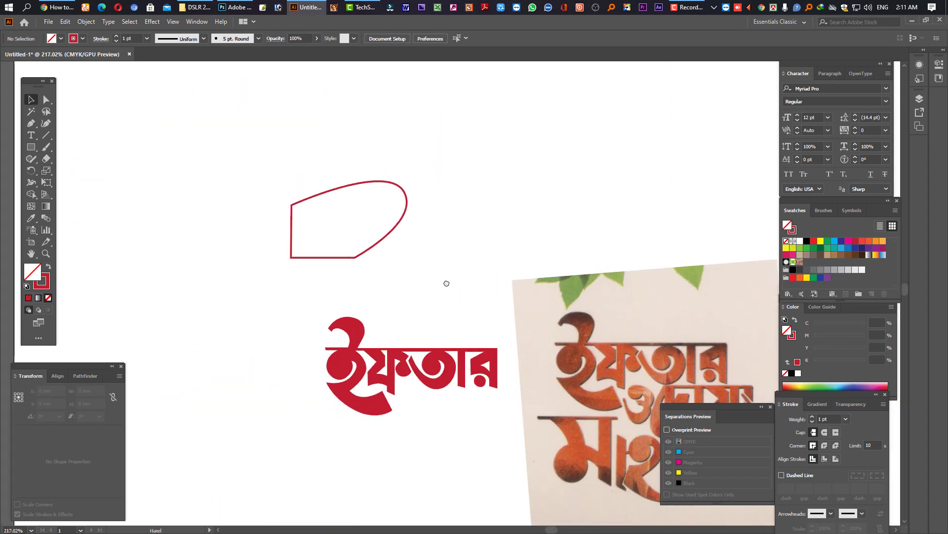
pyautogui.scroll(-1, 444, 284)
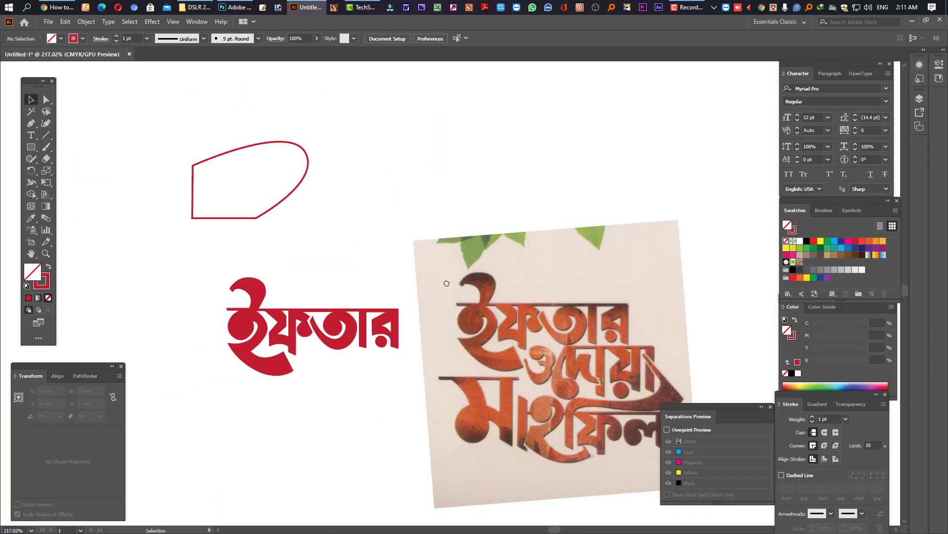